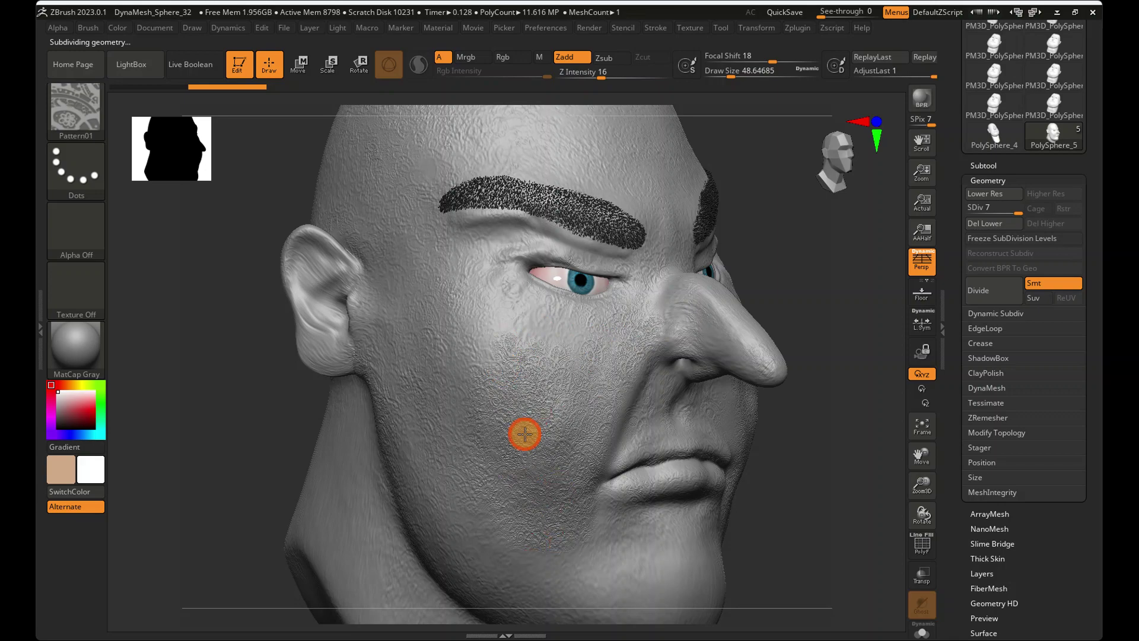
# Add skin texture to the cheeks and the area beside the nose with the Pattern01 brush.
pyautogui.moveTo(641, 366)
pyautogui.mouseDown(button='right')
pyautogui.moveTo(611, 389)
pyautogui.moveTo(641, 387)
pyautogui.mouseUp(button='right')
pyautogui.moveTo(653, 407); pyautogui.dragTo(633, 440)
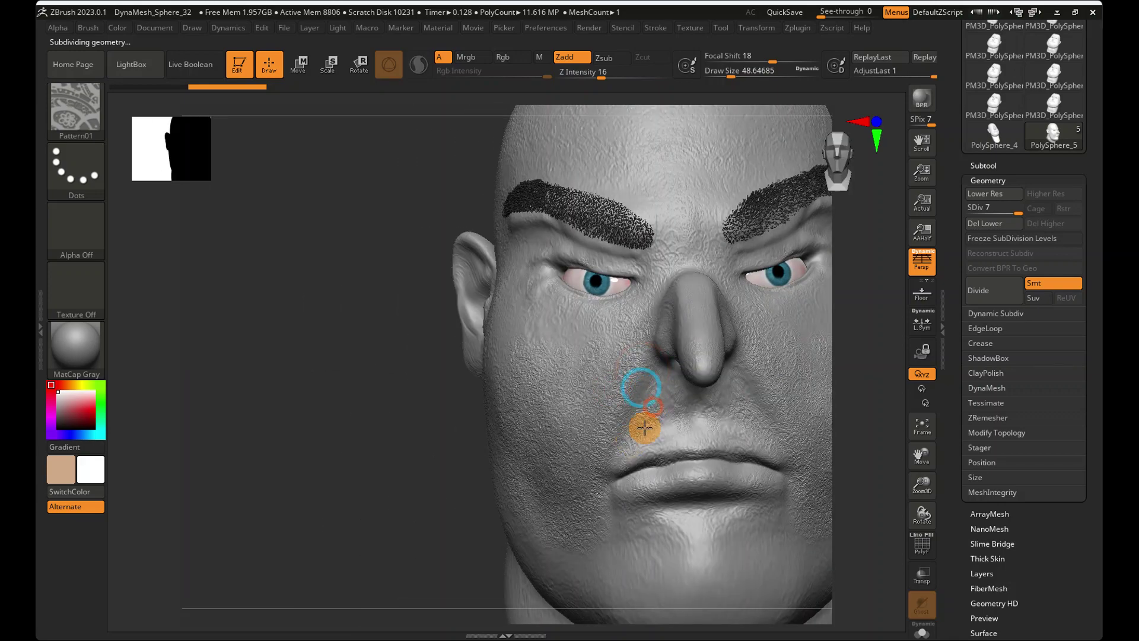
pyautogui.moveTo(663, 397); pyautogui.dragTo(485, 349, button='right')
pyautogui.moveTo(550, 347); pyautogui.dragTo(485, 331)
# Smooth the skin texture on the cheek below the eye with the Smooth brush at a draw size of about 140.
pyautogui.moveTo(732, 73); pyautogui.dragTo(747, 76)
pyautogui.keyDown('shift'); pyautogui.moveTo(506, 371); pyautogui.dragTo(636, 409); pyautogui.keyUp('shift')
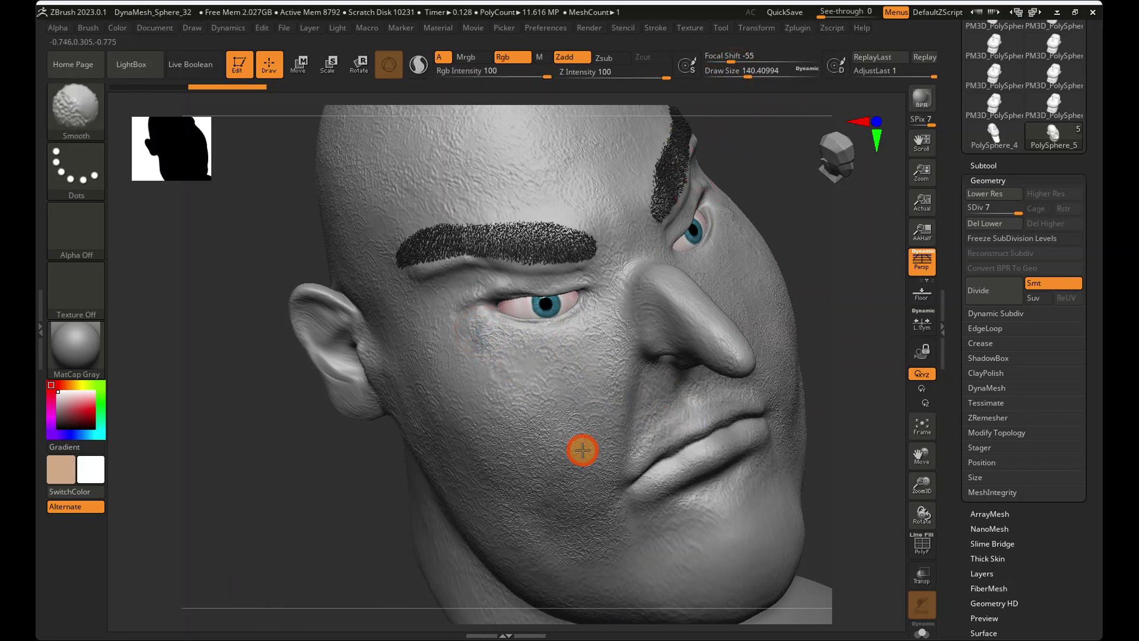
pyautogui.keyDown('alt'); pyautogui.moveTo(610, 457); pyautogui.dragTo(482, 422, button='right'); pyautogui.keyUp('alt')
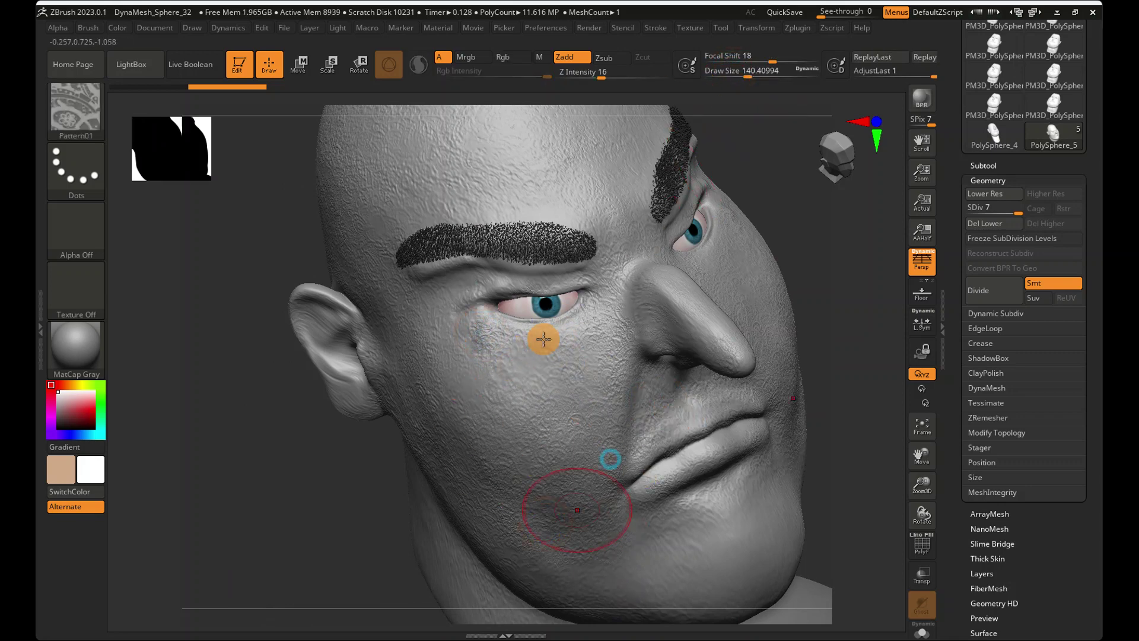
pyautogui.keyDown('ctrl'); pyautogui.moveTo(710, 333); pyautogui.dragTo(769, 185, button='right'); pyautogui.keyUp('ctrl')
pyautogui.moveTo(818, 162); pyautogui.dragTo(807, 148)
pyautogui.keyDown('ctrl'); pyautogui.moveTo(687, 219); pyautogui.dragTo(286, 321, button='right'); pyautogui.keyUp('ctrl')
pyautogui.moveTo(454, 264); pyautogui.dragTo(450, 257, button='right')
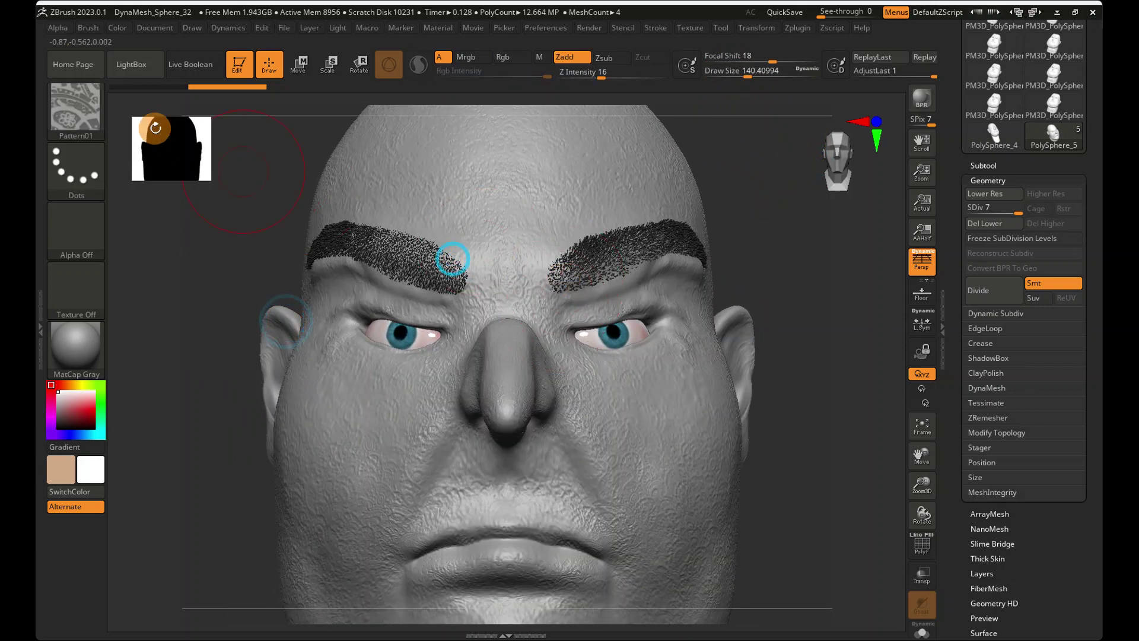
# Build up the rear jaw below the ear with the Standard brush at Z intensity 19.
pyautogui.click(109, 112)
pyautogui.click(374, 118)
pyautogui.moveTo(594, 251)
pyautogui.keyDown('ctrl'); pyautogui.mouseDown(button='right')
pyautogui.moveTo(801, 264)
pyautogui.moveTo(651, 270)
pyautogui.mouseUp(button='right'); pyautogui.keyUp('ctrl')
pyautogui.moveTo(815, 280); pyautogui.dragTo(640, 289, button='right')
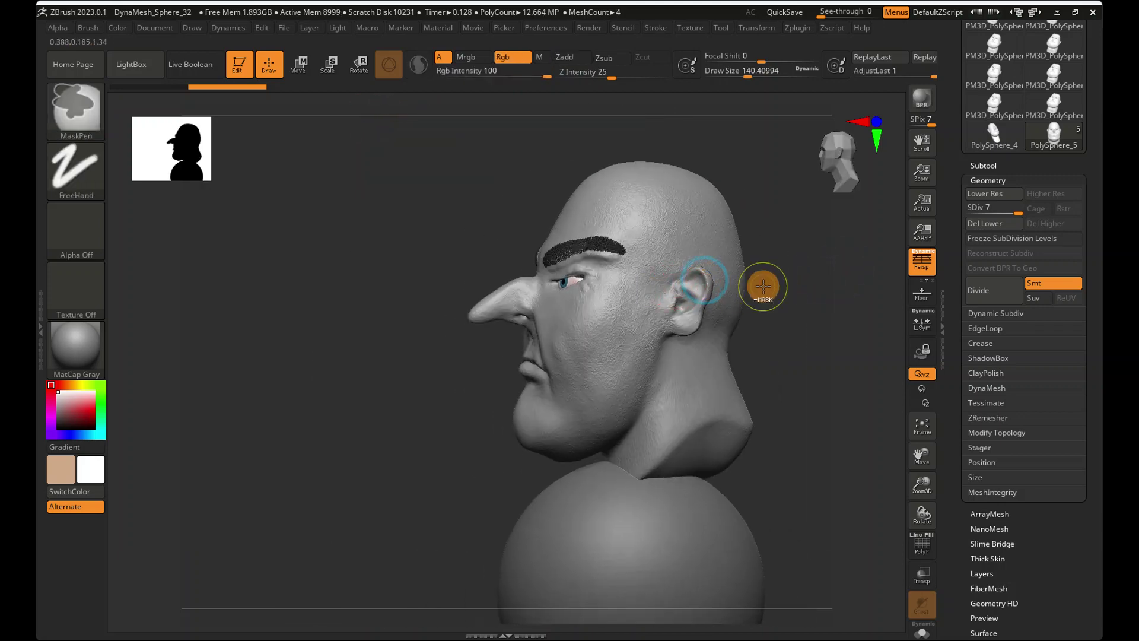
pyautogui.keyDown('ctrl'); pyautogui.moveTo(763, 279); pyautogui.dragTo(877, 281, button='right'); pyautogui.keyUp('ctrl')
pyautogui.keyDown('alt'); pyautogui.moveTo(735, 291); pyautogui.dragTo(623, 256, button='right'); pyautogui.keyUp('alt')
pyautogui.keyDown('ctrl'); pyautogui.moveTo(719, 273); pyautogui.dragTo(606, 290, button='right'); pyautogui.keyUp('ctrl')
pyautogui.keyDown('ctrl'); pyautogui.moveTo(504, 277); pyautogui.dragTo(559, 272, button='right'); pyautogui.keyUp('ctrl')
pyautogui.keyDown('alt'); pyautogui.moveTo(737, 415); pyautogui.dragTo(595, 461, button='right'); pyautogui.keyUp('alt')
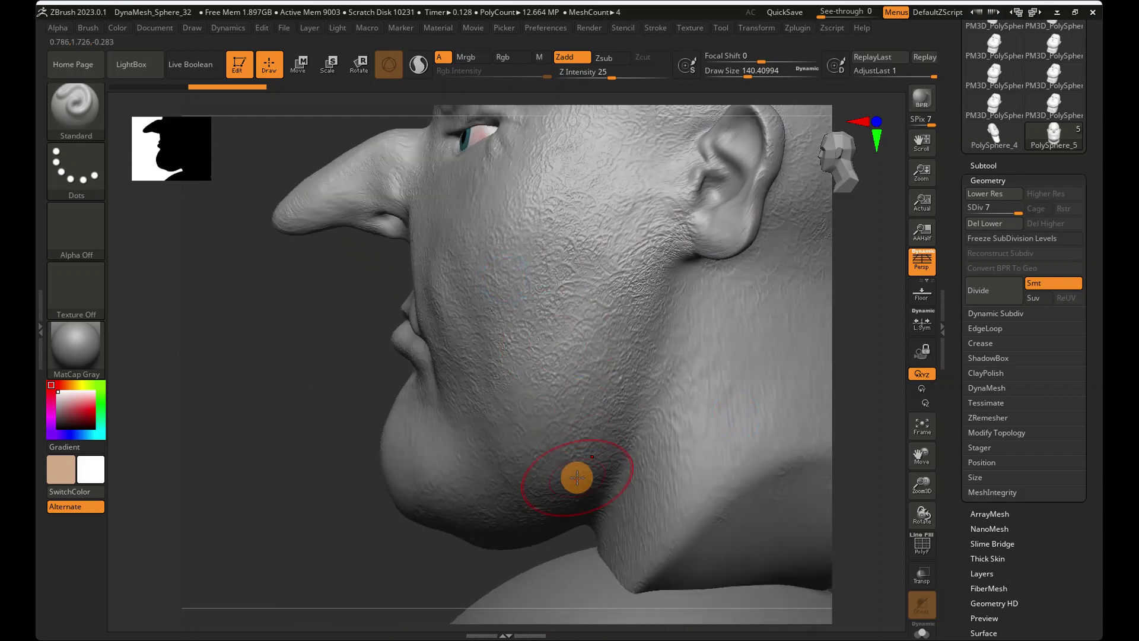
pyautogui.click(604, 77)
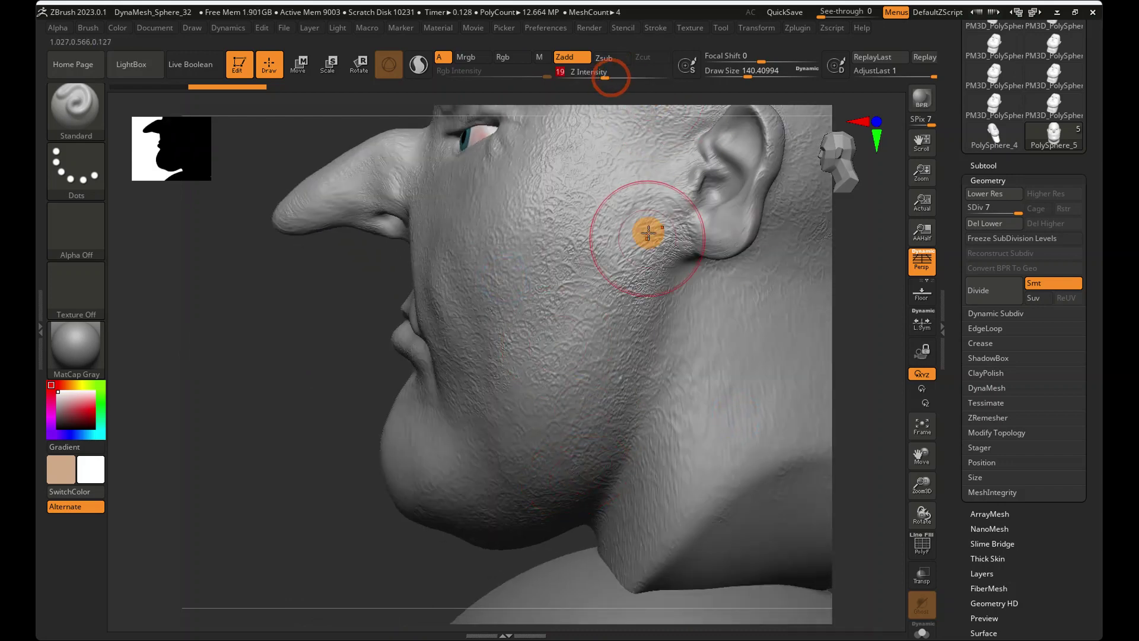
pyautogui.moveTo(661, 315)
pyautogui.mouseDown()
pyautogui.moveTo(623, 432)
pyautogui.moveTo(550, 447)
pyautogui.moveTo(651, 256)
pyautogui.mouseUp()
pyautogui.moveTo(651, 249); pyautogui.dragTo(673, 410)
# Lower the head's subdivision level to 3 and smooth the cheek in front of the ear.
pyautogui.moveTo(639, 386); pyautogui.dragTo(587, 380, button='right')
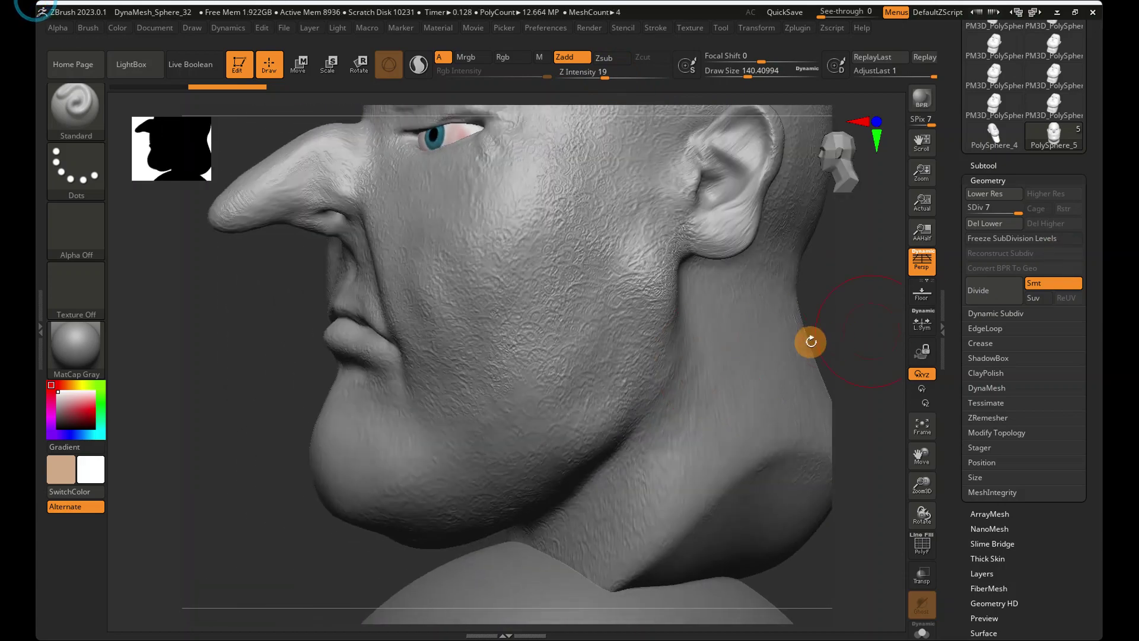
pyautogui.moveTo(811, 341); pyautogui.dragTo(789, 328, button='right')
pyautogui.click(995, 210)
pyautogui.keyDown('shift'); pyautogui.moveTo(555, 277); pyautogui.dragTo(582, 229); pyautogui.keyUp('shift')
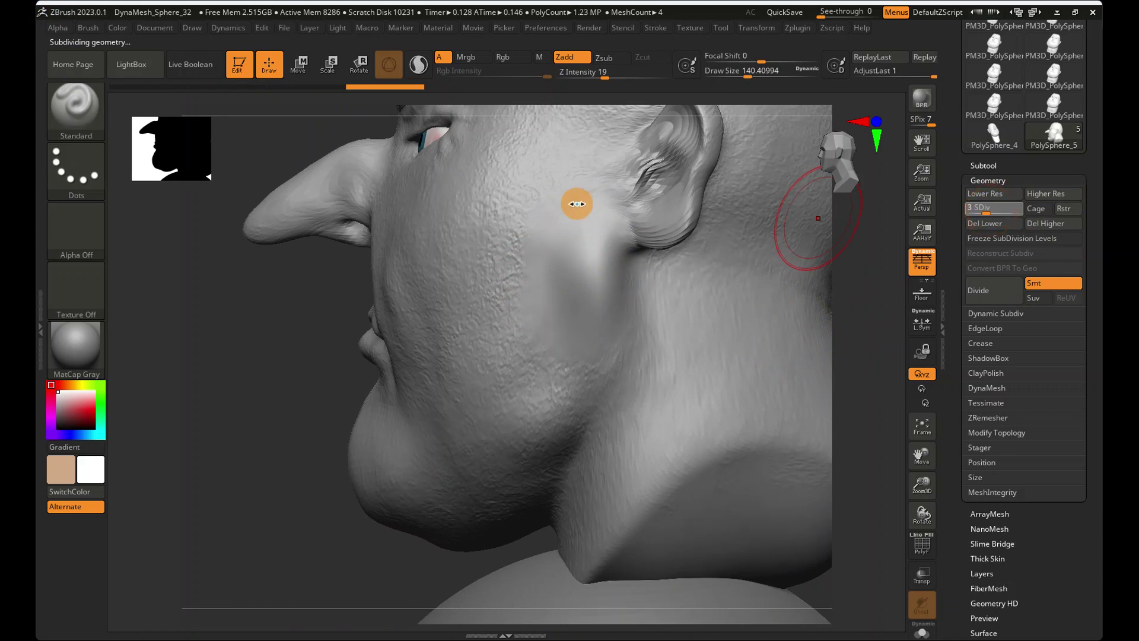
# Smooth the cheek and jaw on the opposite side of the head at the lowered subdivision level.
pyautogui.press('shift')
pyautogui.moveTo(559, 298)
pyautogui.mouseDown(button='right')
pyautogui.moveTo(600, 303)
pyautogui.moveTo(327, 305)
pyautogui.mouseUp(button='right')
pyautogui.keyDown('alt'); pyautogui.moveTo(542, 333); pyautogui.dragTo(463, 300, button='right'); pyautogui.keyUp('alt')
pyautogui.moveTo(463, 301)
pyautogui.mouseDown(button='right')
pyautogui.moveTo(566, 311)
pyautogui.moveTo(381, 311)
pyautogui.moveTo(483, 349)
pyautogui.moveTo(537, 397)
pyautogui.mouseUp(button='right')
pyautogui.moveTo(460, 305)
pyautogui.keyDown('shift'); pyautogui.mouseDown()
pyautogui.moveTo(522, 379)
pyautogui.moveTo(510, 332)
pyautogui.mouseUp(); pyautogui.keyUp('shift')
pyautogui.moveTo(524, 329)
pyautogui.keyDown('shift'); pyautogui.mouseDown()
pyautogui.moveTo(498, 346)
pyautogui.moveTo(528, 408)
pyautogui.moveTo(509, 356)
pyautogui.moveTo(546, 404)
pyautogui.mouseUp(); pyautogui.keyUp('shift')
# Restore the head to subdivision level 7.
pyautogui.click(982, 208)
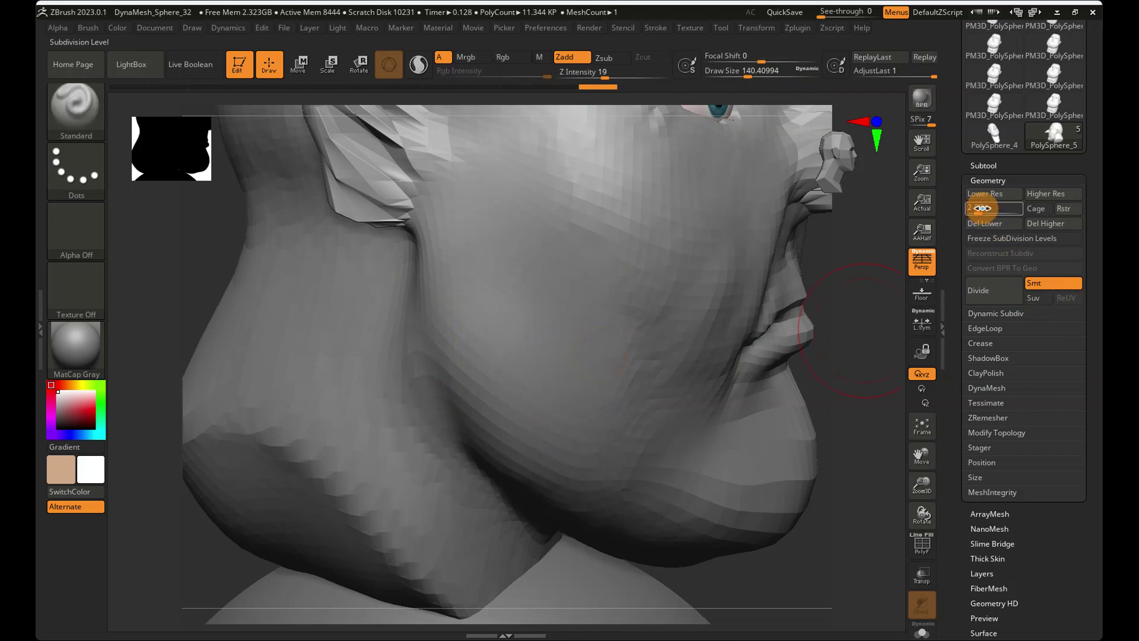
pyautogui.moveTo(981, 209); pyautogui.dragTo(1027, 209)
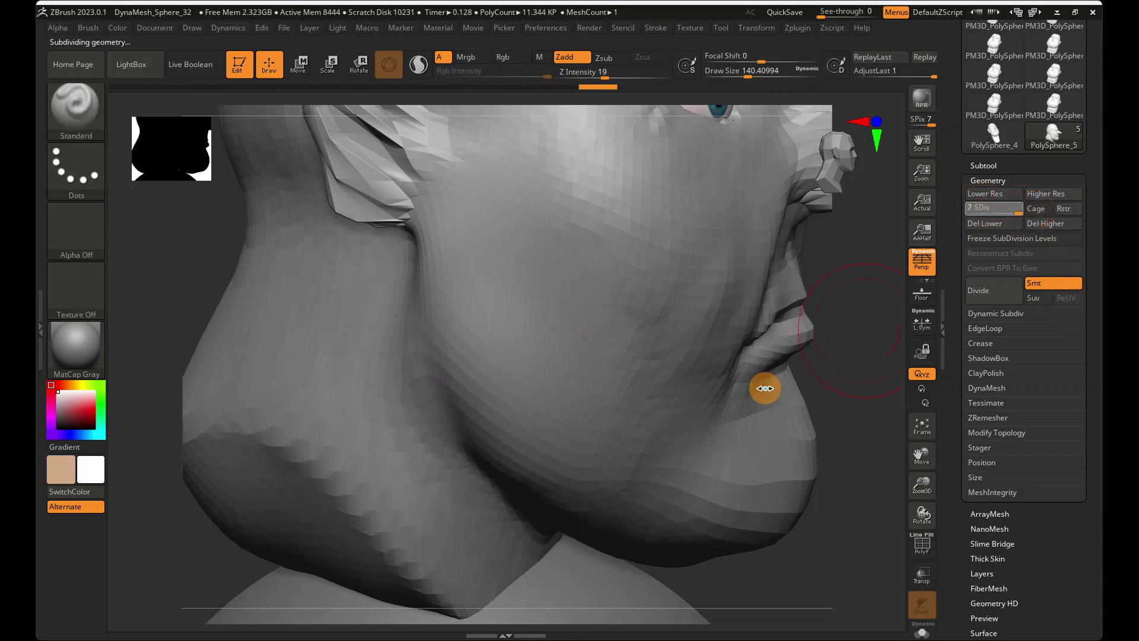
pyautogui.keyDown('ctrl'); pyautogui.moveTo(683, 348); pyautogui.dragTo(407, 305, button='right'); pyautogui.keyUp('ctrl')
pyautogui.moveTo(537, 326)
pyautogui.mouseDown(button='right')
pyautogui.moveTo(478, 319)
pyautogui.moveTo(501, 298)
pyautogui.mouseUp(button='right')
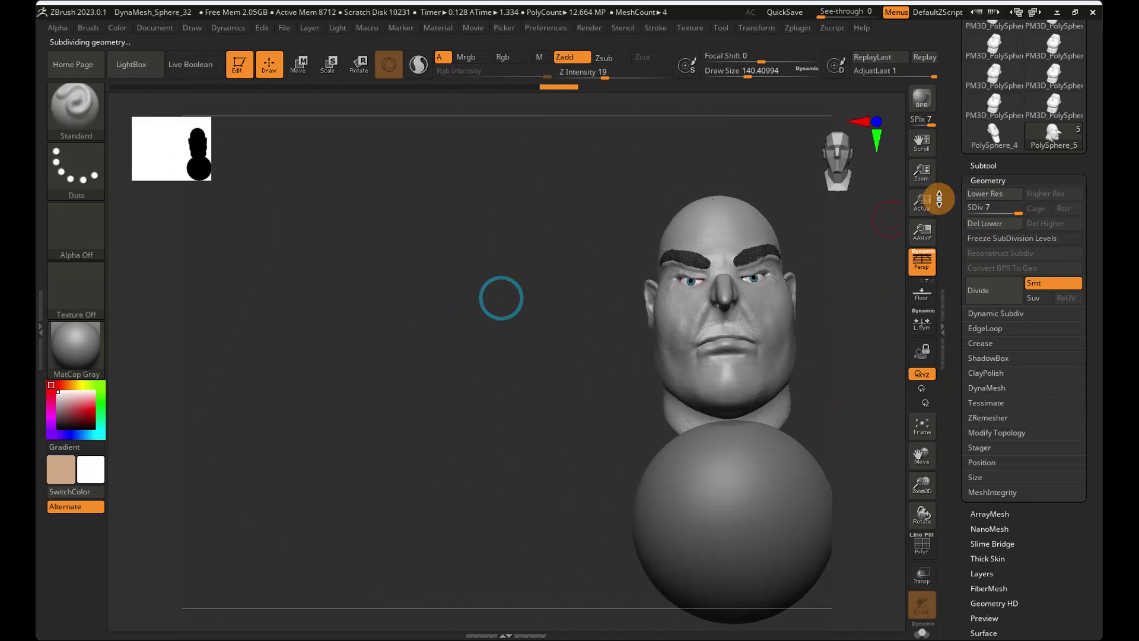
# Reshape the sides of the cheeks and jaw with the Move brush at a draw size of about 299.
pyautogui.click(875, 164)
pyautogui.click(107, 119)
pyautogui.press('m')
pyautogui.press('v')
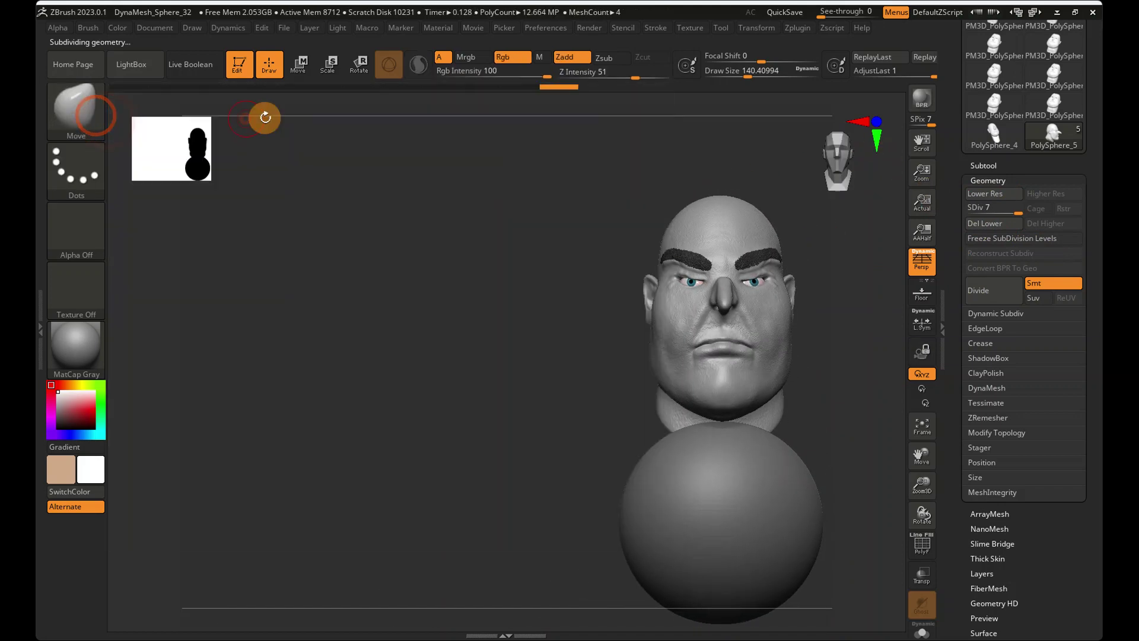
pyautogui.moveTo(748, 71); pyautogui.dragTo(766, 73)
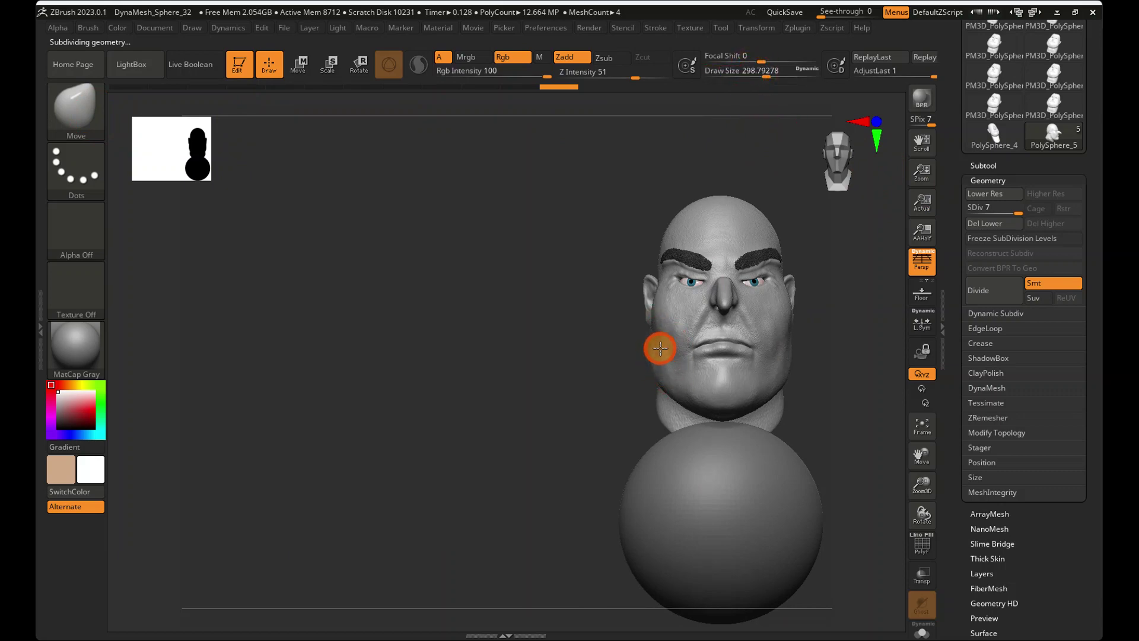
pyautogui.moveTo(662, 348); pyautogui.dragTo(621, 401, button='right')
pyautogui.moveTo(842, 160); pyautogui.dragTo(848, 161)
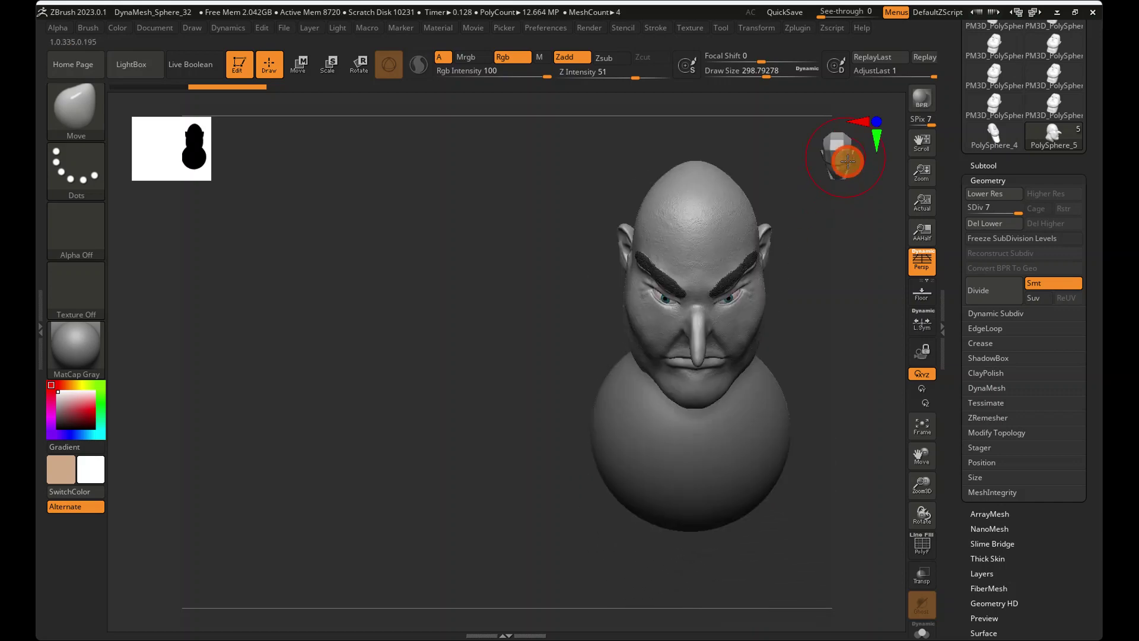
pyautogui.moveTo(645, 362); pyautogui.dragTo(617, 293, button='right')
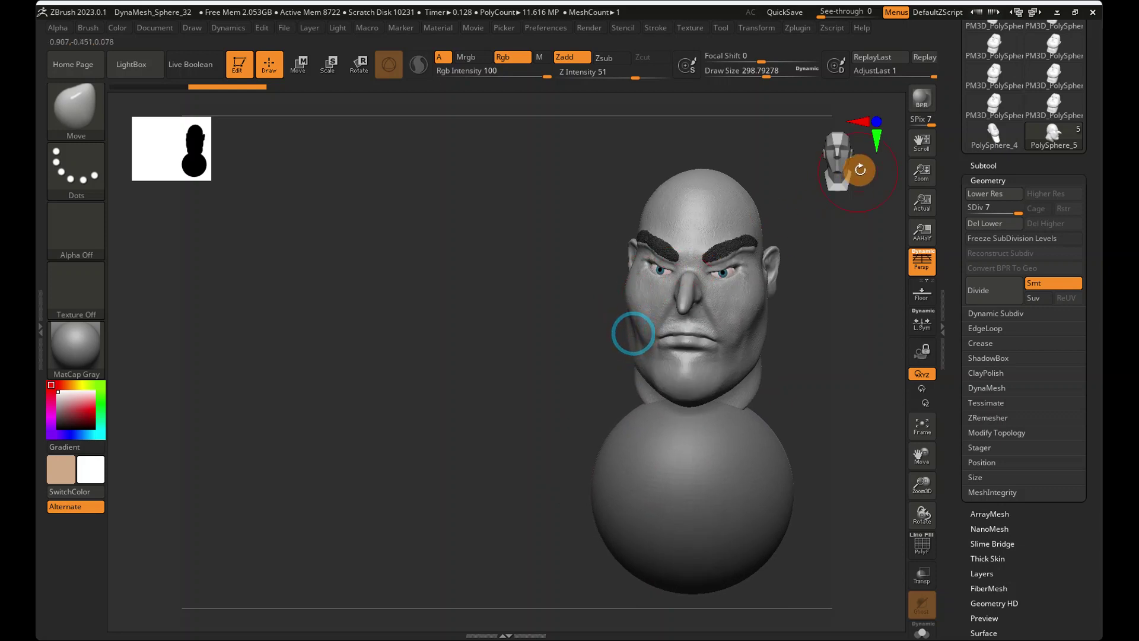
pyautogui.moveTo(860, 172); pyautogui.dragTo(850, 172)
pyautogui.keyDown('ctrl'); pyautogui.moveTo(688, 258); pyautogui.dragTo(608, 281, button='right'); pyautogui.keyUp('ctrl')
pyautogui.keyDown('ctrl'); pyautogui.moveTo(607, 281); pyautogui.dragTo(725, 278, button='right'); pyautogui.keyUp('ctrl')
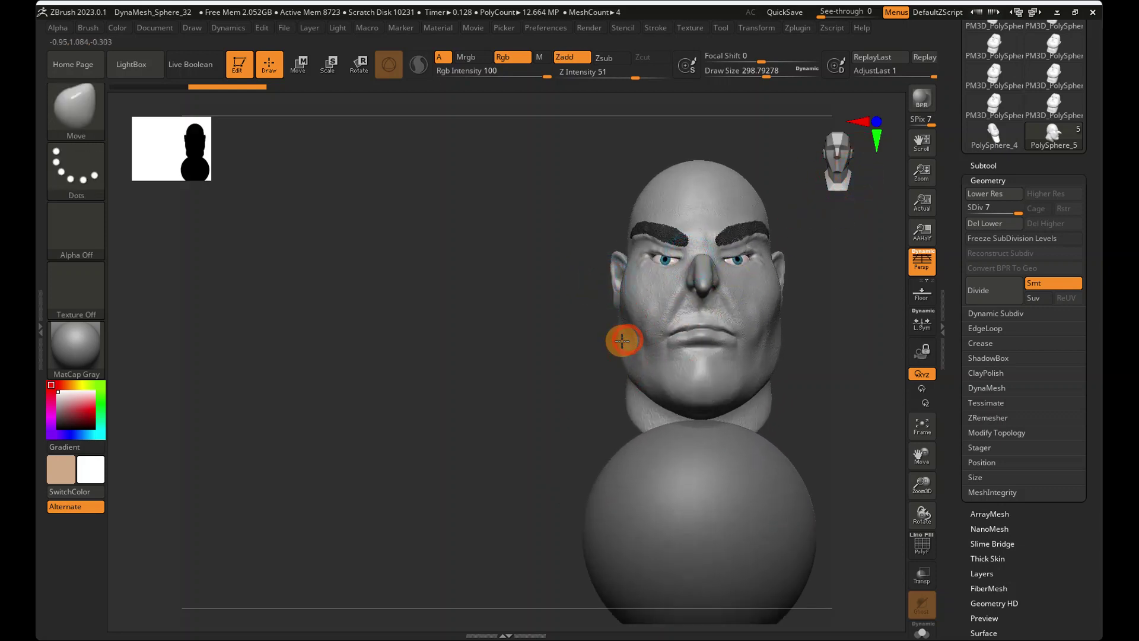
pyautogui.moveTo(622, 341)
pyautogui.mouseDown(button='right')
pyautogui.moveTo(654, 341)
pyautogui.moveTo(603, 341)
pyautogui.moveTo(613, 329)
pyautogui.moveTo(589, 329)
pyautogui.moveTo(616, 328)
pyautogui.mouseUp(button='right')
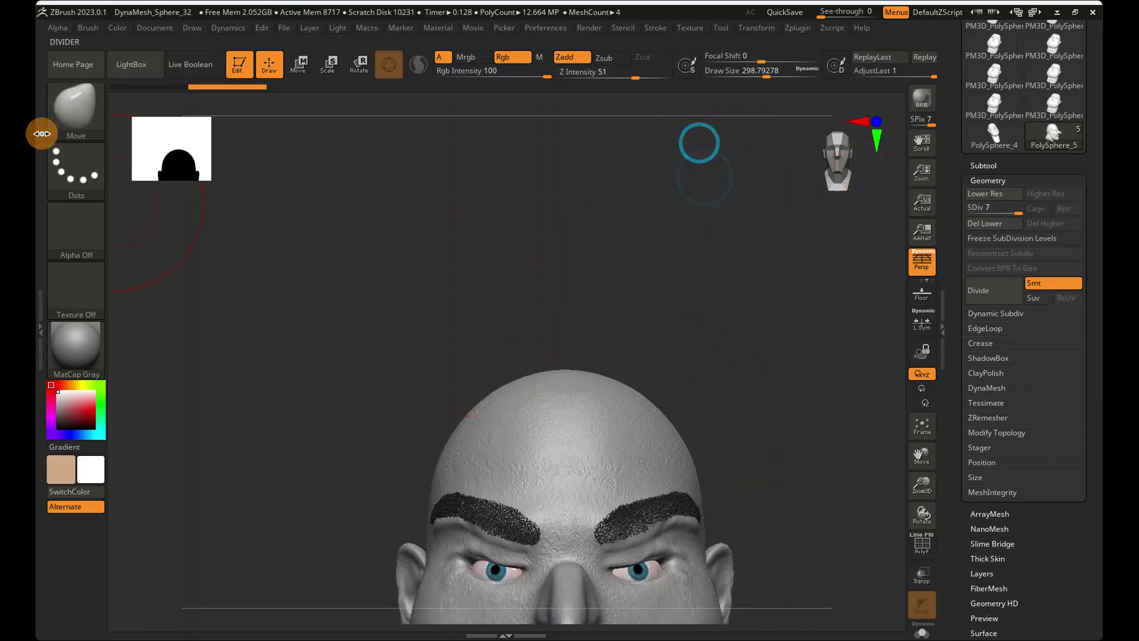
# Choose the DamStandard brush and smooth the forehead's skin texture at a draw size of about 268.
pyautogui.click(76, 110)
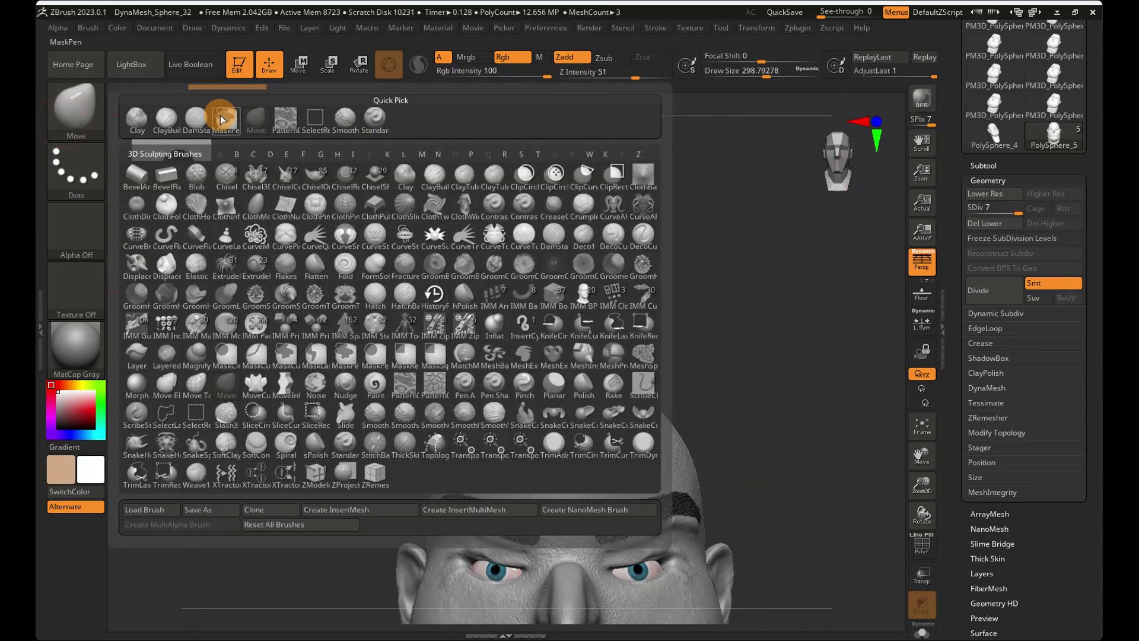
pyautogui.click(224, 121)
pyautogui.moveTo(772, 79); pyautogui.dragTo(720, 74)
pyautogui.moveTo(473, 295)
pyautogui.keyDown('ctrl'); pyautogui.mouseDown(button='right')
pyautogui.moveTo(715, 384)
pyautogui.moveTo(712, 415)
pyautogui.mouseUp(button='right'); pyautogui.keyUp('ctrl')
pyautogui.keyDown('alt'); pyautogui.moveTo(684, 501); pyautogui.dragTo(699, 235, button='right'); pyautogui.keyUp('alt')
pyautogui.moveTo(613, 412)
pyautogui.keyDown('shift'); pyautogui.mouseDown()
pyautogui.moveTo(575, 451)
pyautogui.moveTo(605, 440)
pyautogui.mouseUp(); pyautogui.keyUp('shift')
pyautogui.moveTo(732, 65); pyautogui.dragTo(763, 71)
pyautogui.press('shift')
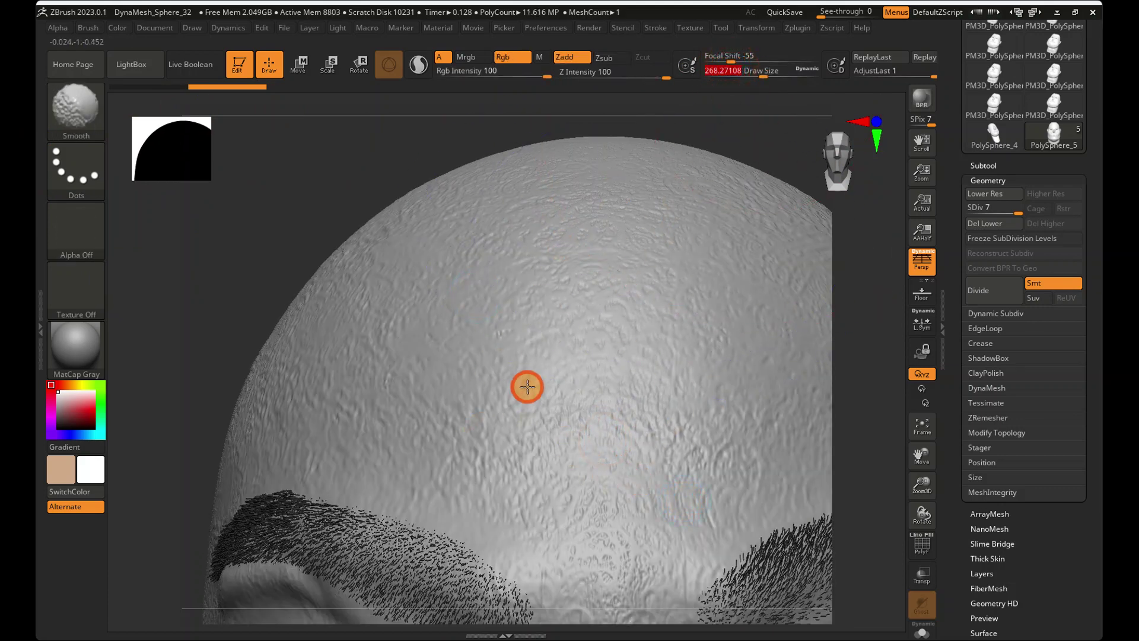
pyautogui.keyDown('shift'); pyautogui.moveTo(597, 489); pyautogui.dragTo(570, 420); pyautogui.keyUp('shift')
# Carve a fine line into the forehead with the DamStandard brush at a draw size of about 4.3.
pyautogui.moveTo(751, 76); pyautogui.dragTo(714, 76)
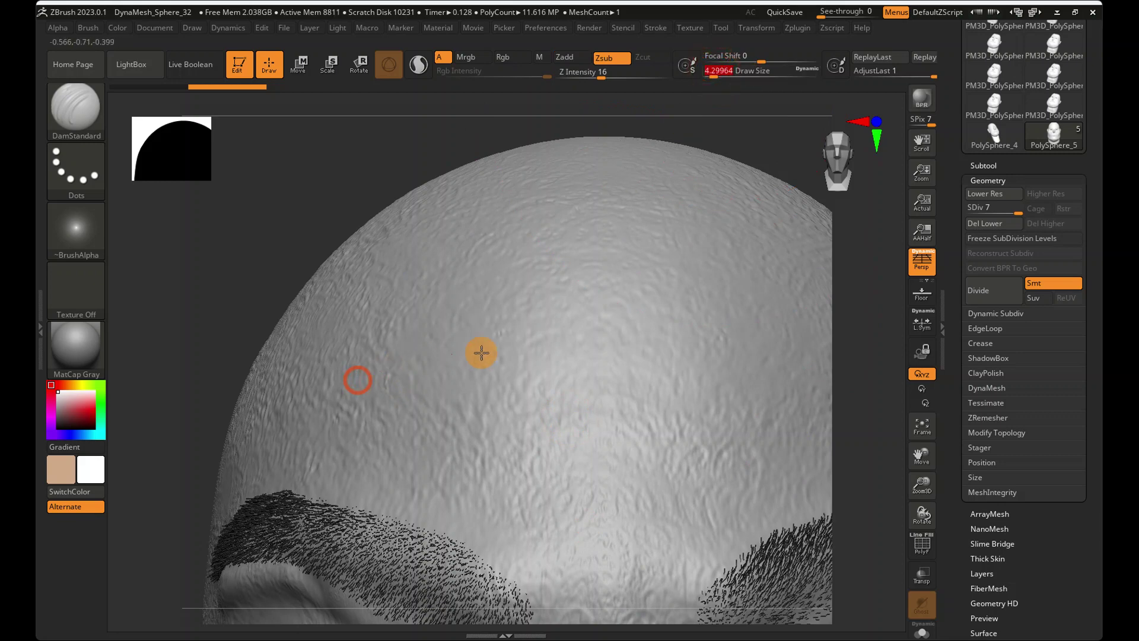
pyautogui.moveTo(585, 366); pyautogui.dragTo(617, 366)
pyautogui.keyDown('ctrl'); pyautogui.moveTo(534, 396); pyautogui.dragTo(717, 427, button='right'); pyautogui.keyUp('ctrl')
pyautogui.moveTo(643, 465)
pyautogui.keyDown('ctrl'); pyautogui.mouseDown(button='right')
pyautogui.moveTo(457, 436)
pyautogui.moveTo(497, 480)
pyautogui.mouseUp(button='right'); pyautogui.keyUp('ctrl')
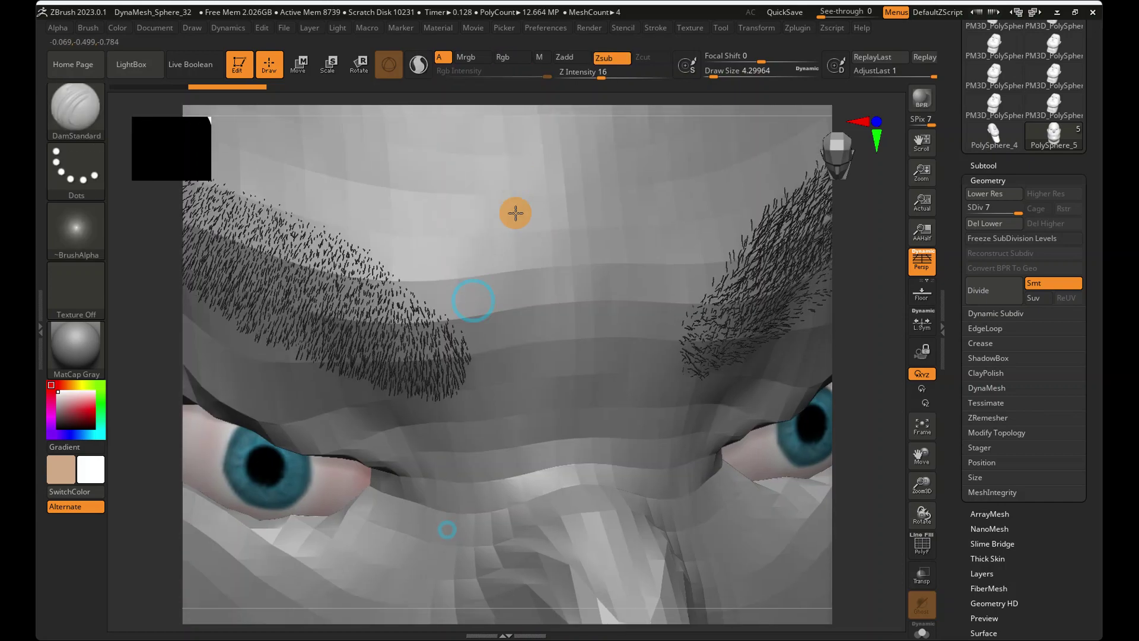
pyautogui.keyDown('ctrl'); pyautogui.moveTo(514, 214); pyautogui.dragTo(469, 372, button='right'); pyautogui.keyUp('ctrl')
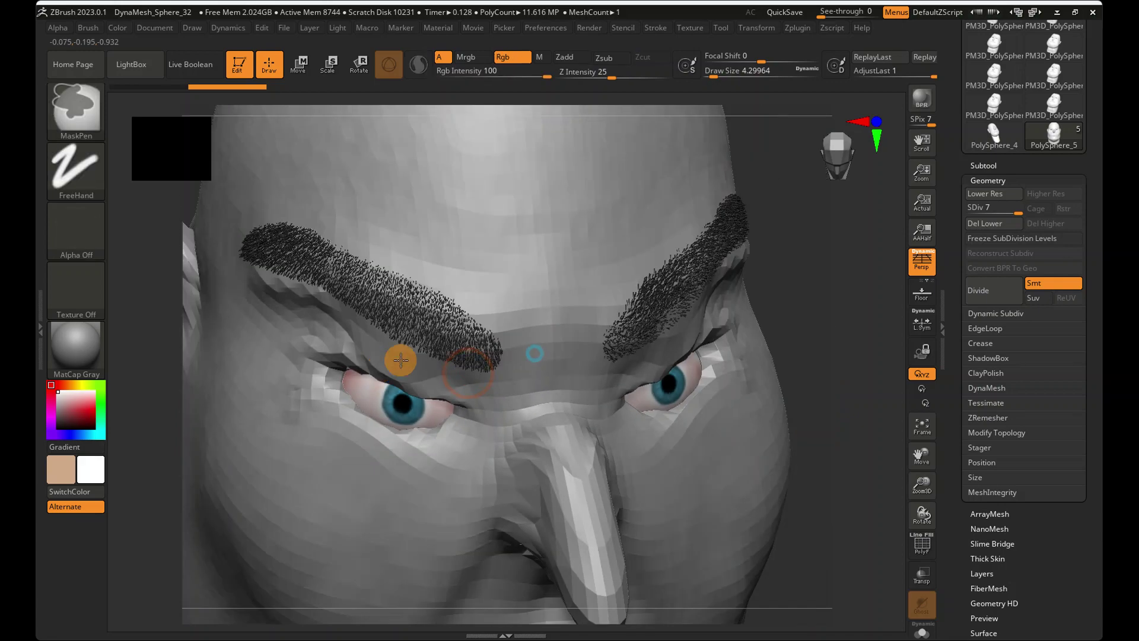
# Smooth the surface of the nose from its tip to the nostril at a draw size of about 74.
pyautogui.keyDown('ctrl'); pyautogui.moveTo(399, 358); pyautogui.dragTo(564, 287, button='right'); pyautogui.keyUp('ctrl')
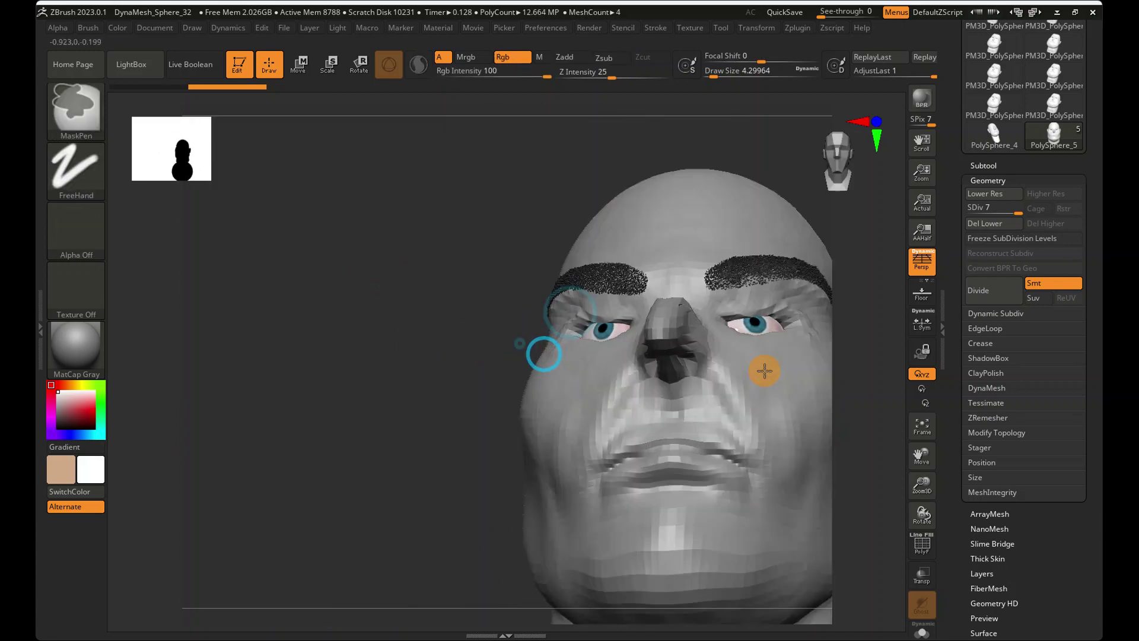
pyautogui.keyDown('ctrl'); pyautogui.moveTo(763, 371); pyautogui.dragTo(782, 275, button='right'); pyautogui.keyUp('ctrl')
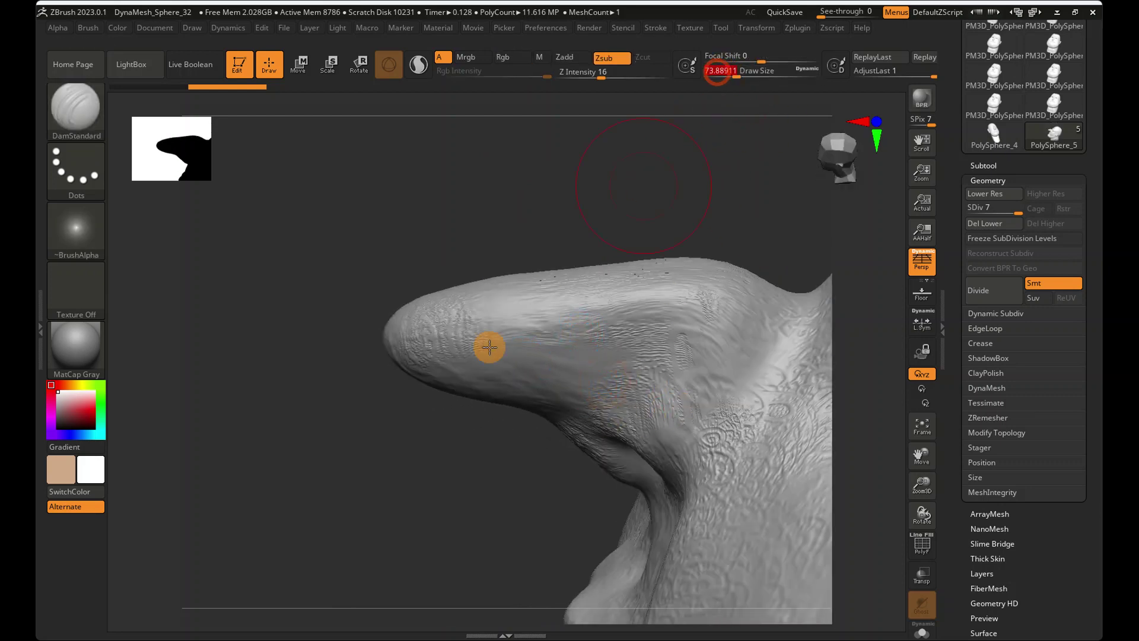
pyautogui.click(432, 325)
pyautogui.click(465, 366)
pyautogui.click(654, 377)
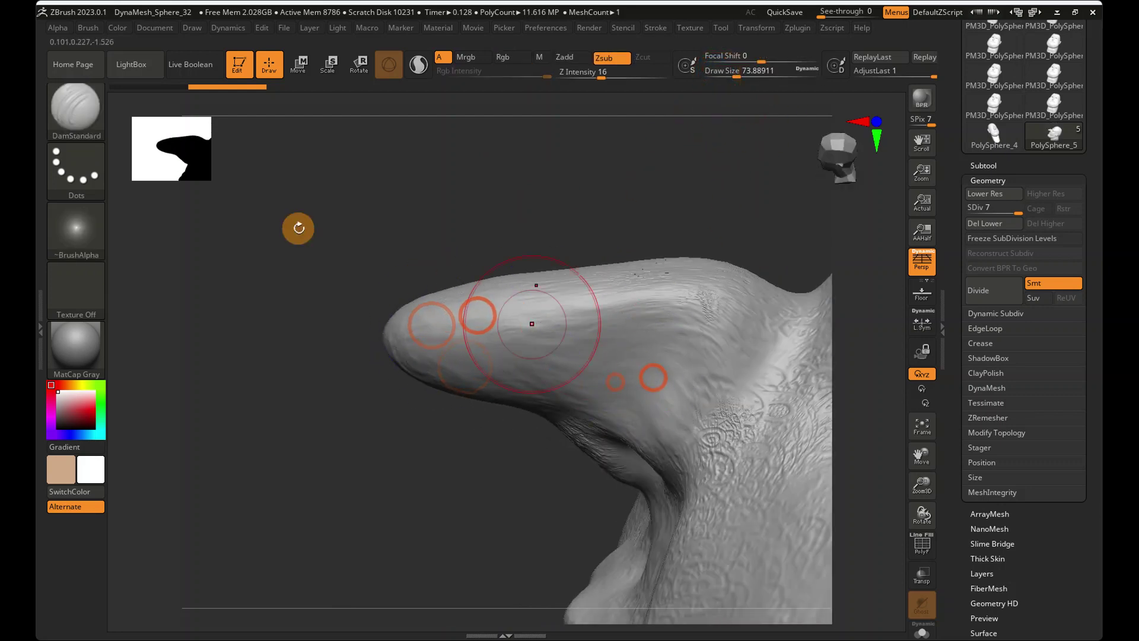
# Carve fine detail along the lips with the DamStandard brush at draw size about 4.3, focal shift -4 and Z intensity 18.
pyautogui.moveTo(734, 75); pyautogui.dragTo(717, 70)
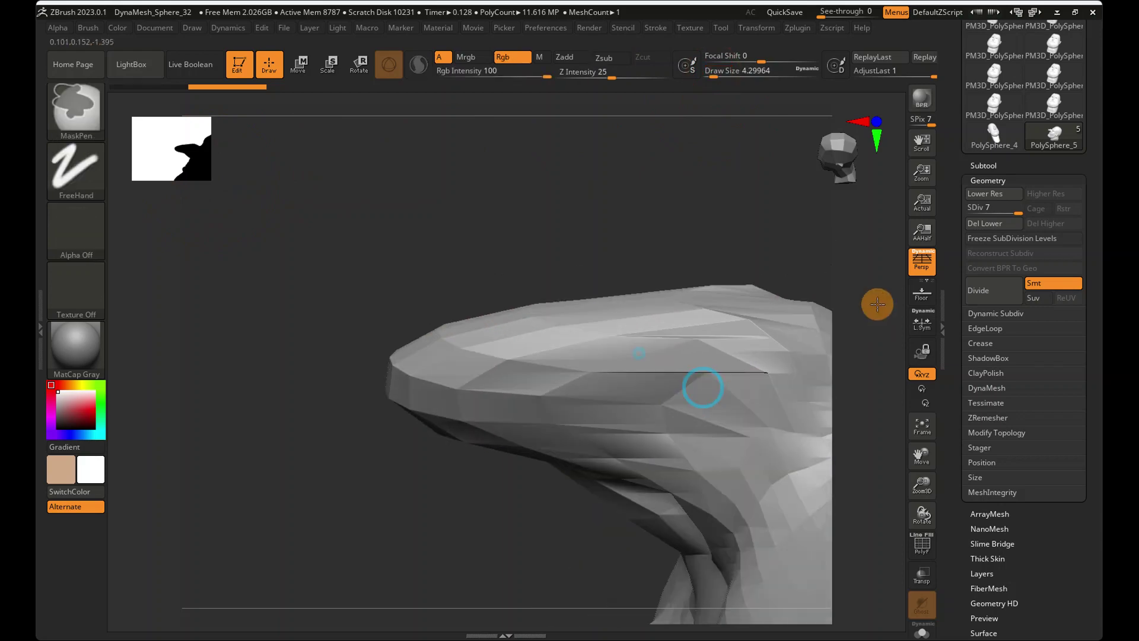
pyautogui.click(721, 72)
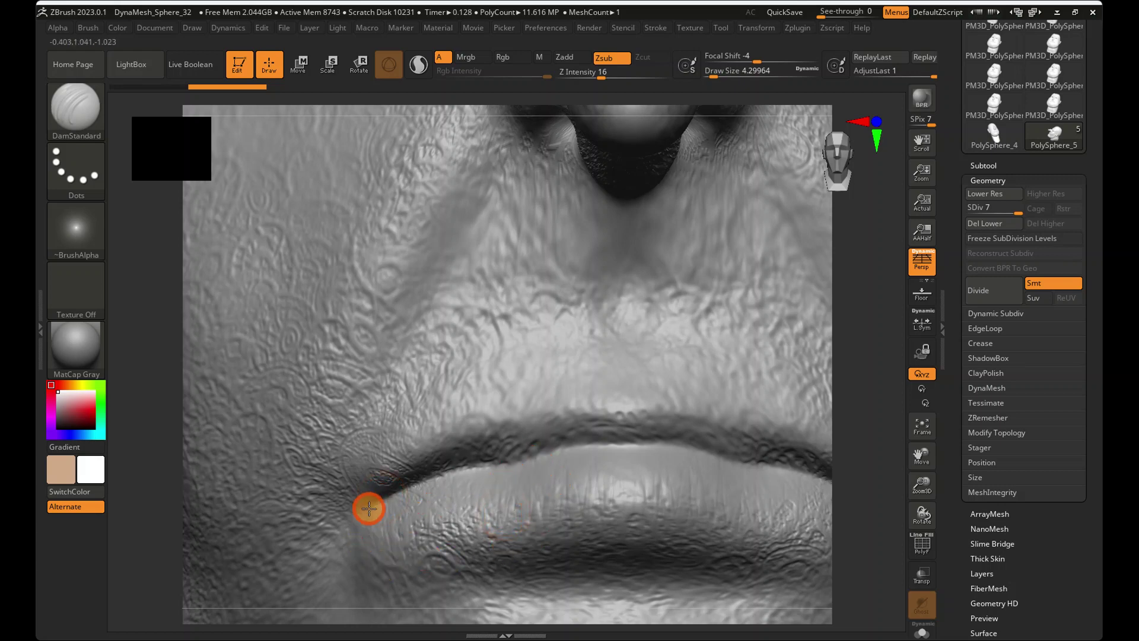
pyautogui.click(601, 69)
pyautogui.moveTo(618, 460); pyautogui.dragTo(502, 469)
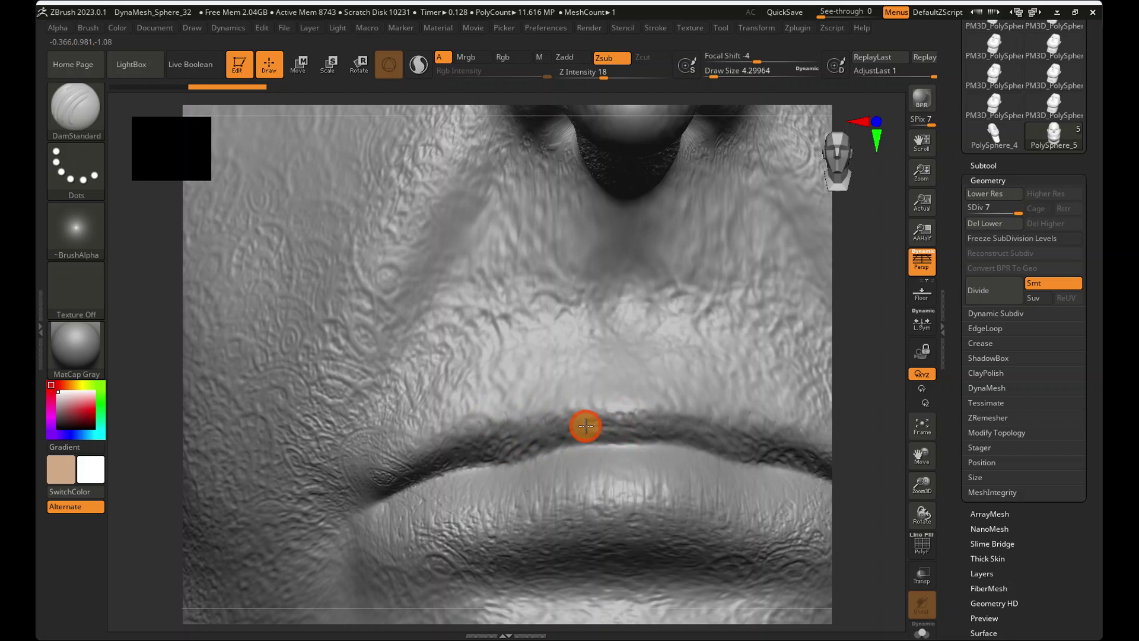
# Deepen the line between the lips with the DamStandard brush at a draw size of about 30.7.
pyautogui.moveTo(713, 76); pyautogui.dragTo(718, 76)
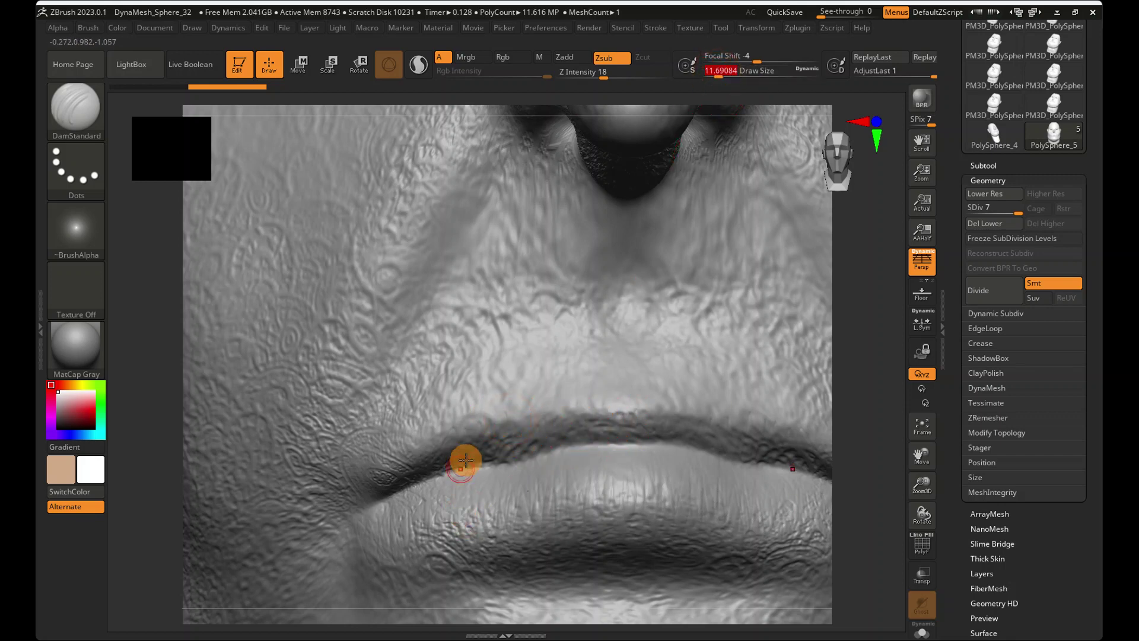
pyautogui.moveTo(718, 82); pyautogui.dragTo(726, 76)
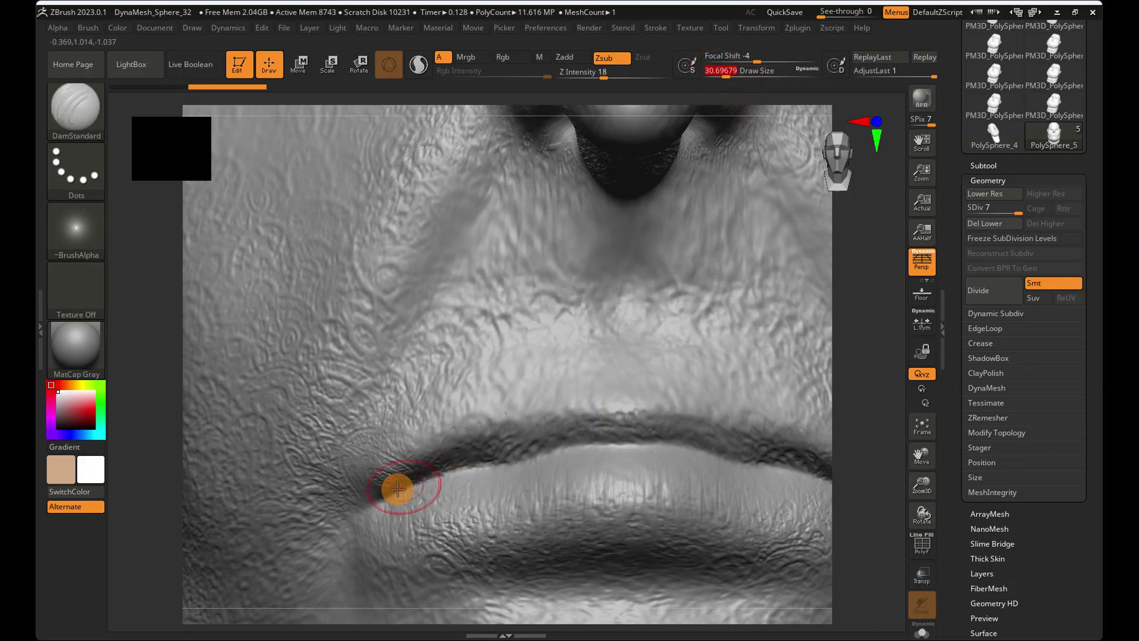
pyautogui.moveTo(433, 474); pyautogui.dragTo(601, 448)
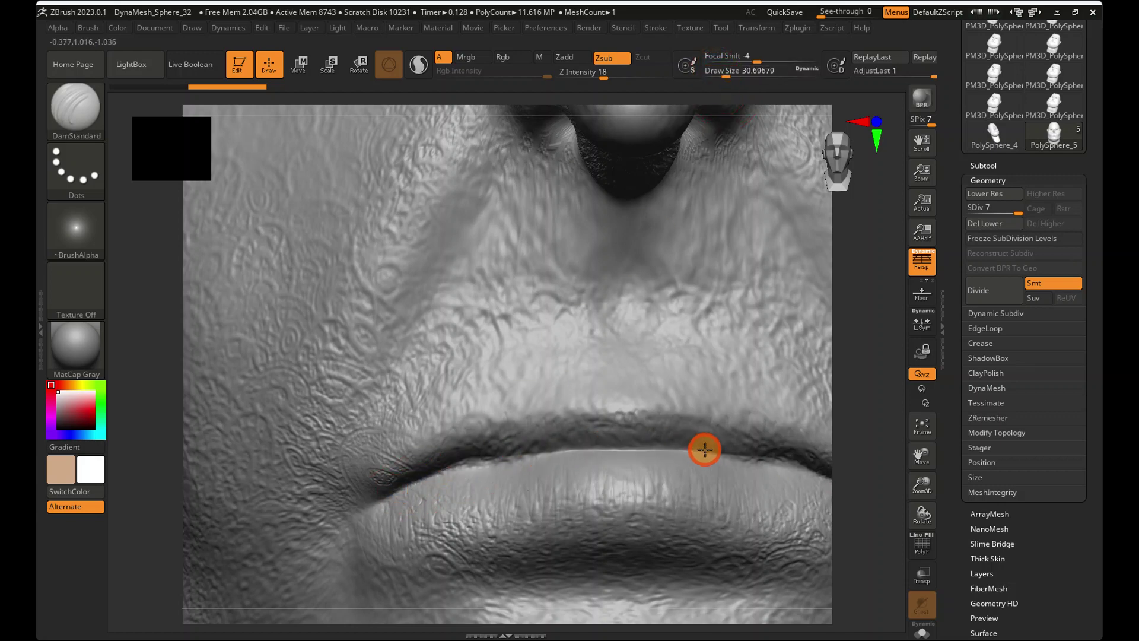
pyautogui.moveTo(769, 467); pyautogui.dragTo(819, 475)
# Set the DamStandard brush's Z intensity to 27 for work on the corners of the mouth.
pyautogui.moveTo(735, 475)
pyautogui.keyDown('ctrl'); pyautogui.mouseDown(button='right')
pyautogui.moveTo(617, 496)
pyautogui.moveTo(514, 384)
pyautogui.mouseUp(button='right'); pyautogui.keyUp('ctrl')
pyautogui.keyDown('alt'); pyautogui.moveTo(710, 453); pyautogui.dragTo(486, 374, button='right'); pyautogui.keyUp('alt')
pyautogui.moveTo(486, 375)
pyautogui.mouseDown(button='right')
pyautogui.moveTo(456, 403)
pyautogui.moveTo(435, 340)
pyautogui.moveTo(376, 396)
pyautogui.mouseUp(button='right')
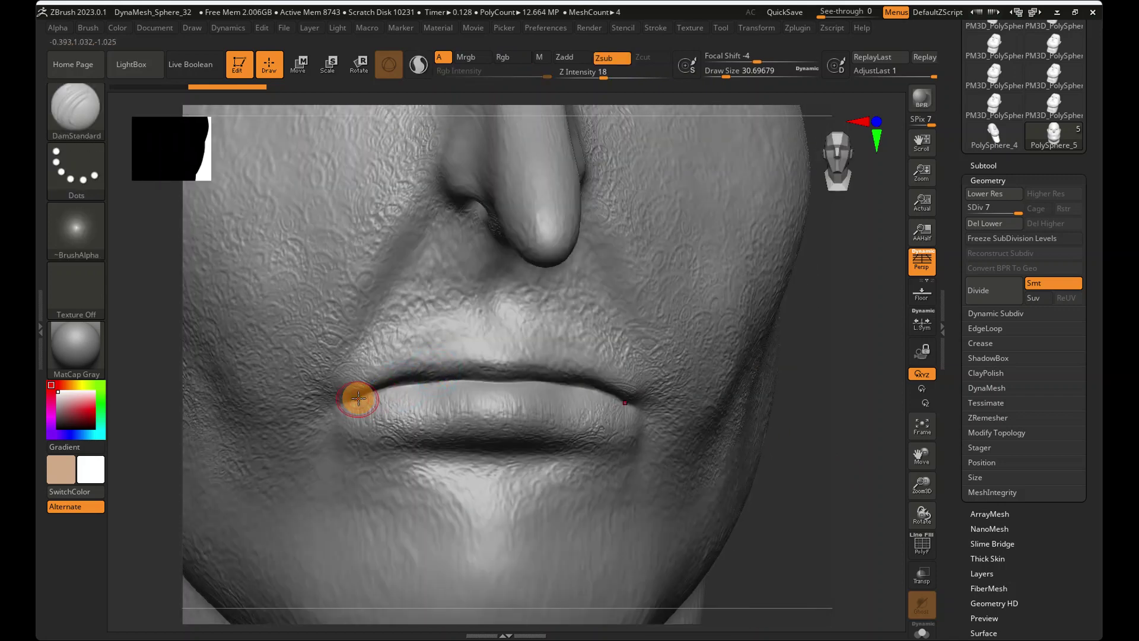
pyautogui.moveTo(606, 79); pyautogui.dragTo(614, 78)
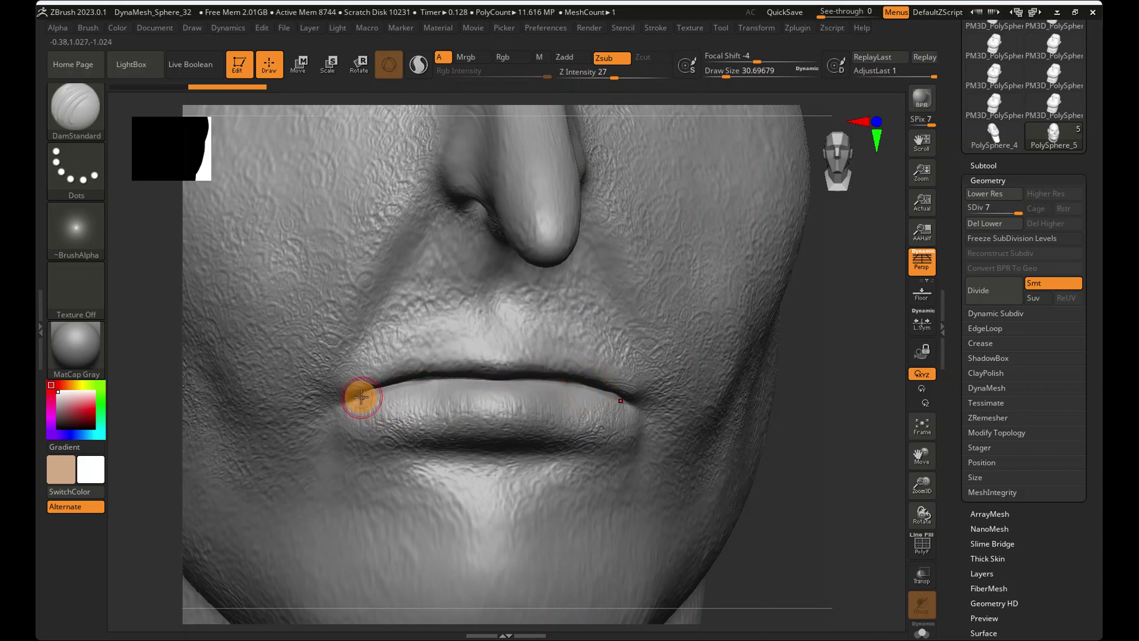
# Examine the whole head and the sphere below it from the front.
pyautogui.keyDown('ctrl'); pyautogui.moveTo(617, 394); pyautogui.dragTo(504, 376, button='right'); pyautogui.keyUp('ctrl')
pyautogui.click(840, 173)
pyautogui.keyDown('ctrl'); pyautogui.moveTo(585, 243); pyautogui.dragTo(711, 338, button='right'); pyautogui.keyUp('ctrl')
pyautogui.moveTo(711, 338)
pyautogui.mouseDown(button='right')
pyautogui.moveTo(633, 340)
pyautogui.moveTo(725, 341)
pyautogui.mouseUp(button='right')
pyautogui.keyDown('ctrl'); pyautogui.moveTo(724, 341); pyautogui.dragTo(763, 333, button='right'); pyautogui.keyUp('ctrl')
pyautogui.click(832, 170)
pyautogui.keyDown('ctrl'); pyautogui.moveTo(822, 177); pyautogui.dragTo(776, 204, button='right'); pyautogui.keyUp('ctrl')
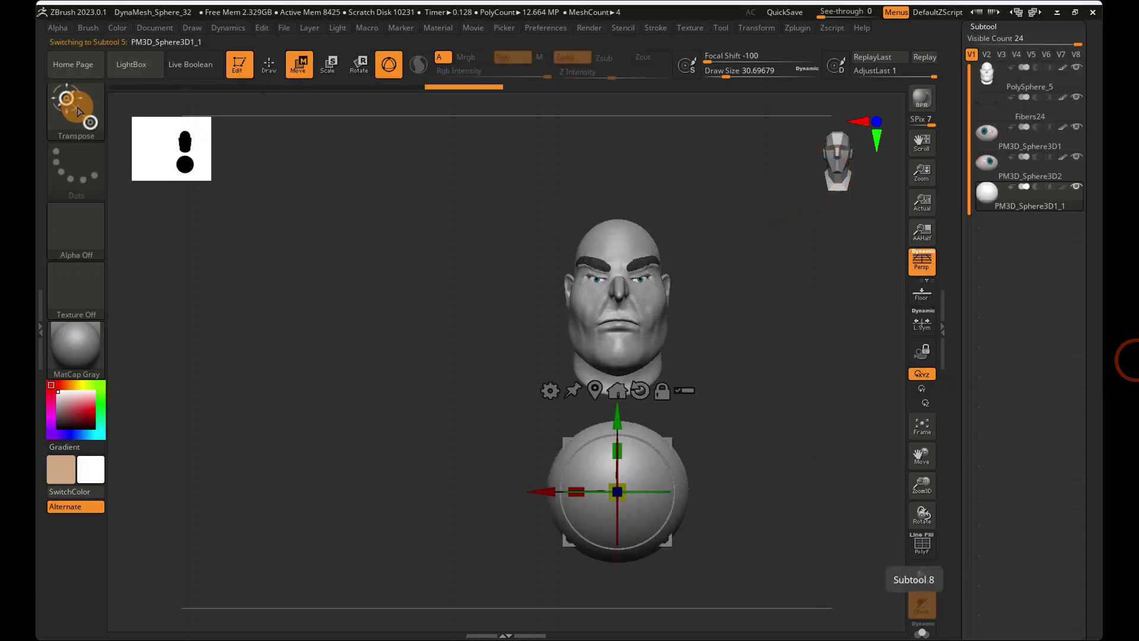
# Switch from the Transpose tool to the Standard brush and return the head to its front view.
pyautogui.click(78, 110)
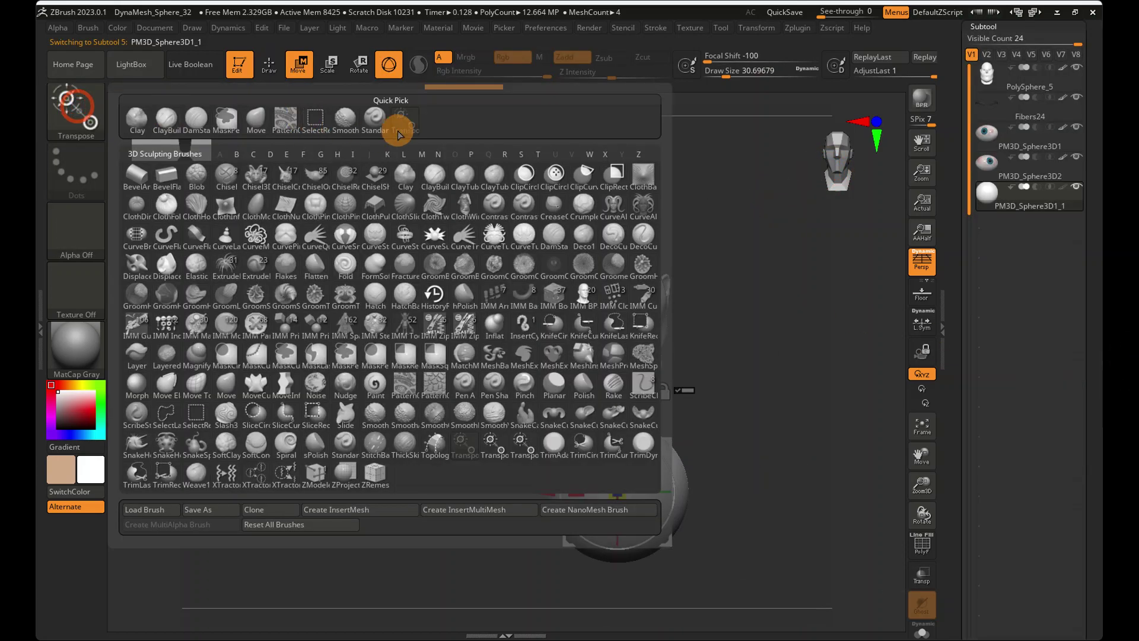
pyautogui.click(378, 125)
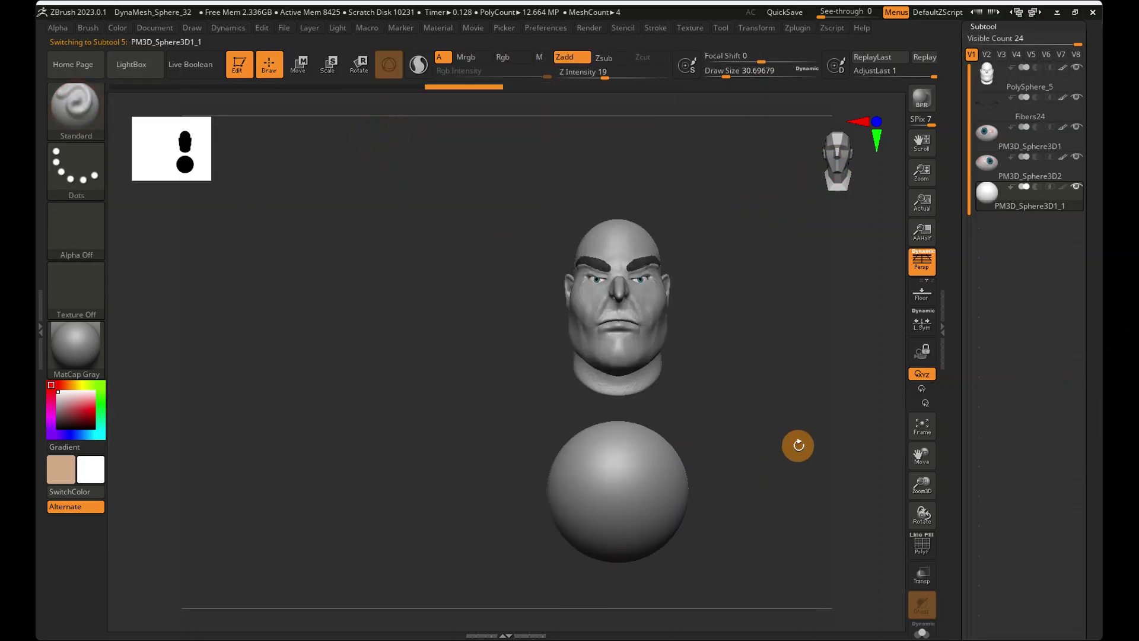
pyautogui.click(848, 169)
pyautogui.click(841, 168)
pyautogui.keyDown('alt'); pyautogui.moveTo(725, 288); pyautogui.dragTo(636, 296, button='right'); pyautogui.keyUp('alt')
# Try Texture 07 and Texture 01 as the background of the silhouette thumbnail, and turn the texture off again.
pyautogui.click(145, 145)
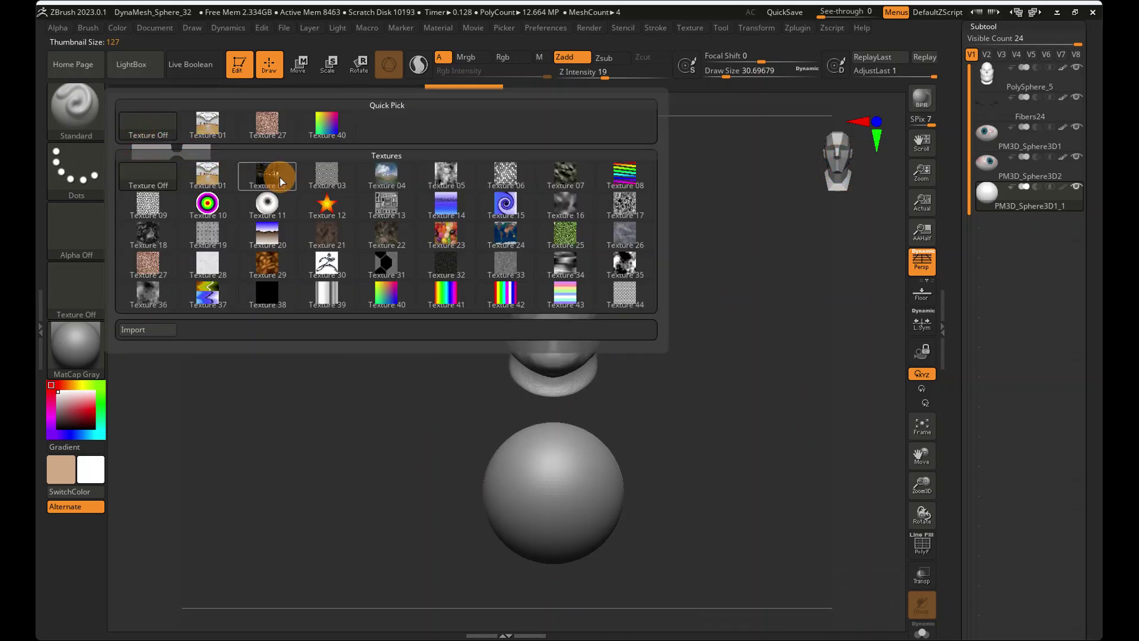
pyautogui.click(563, 180)
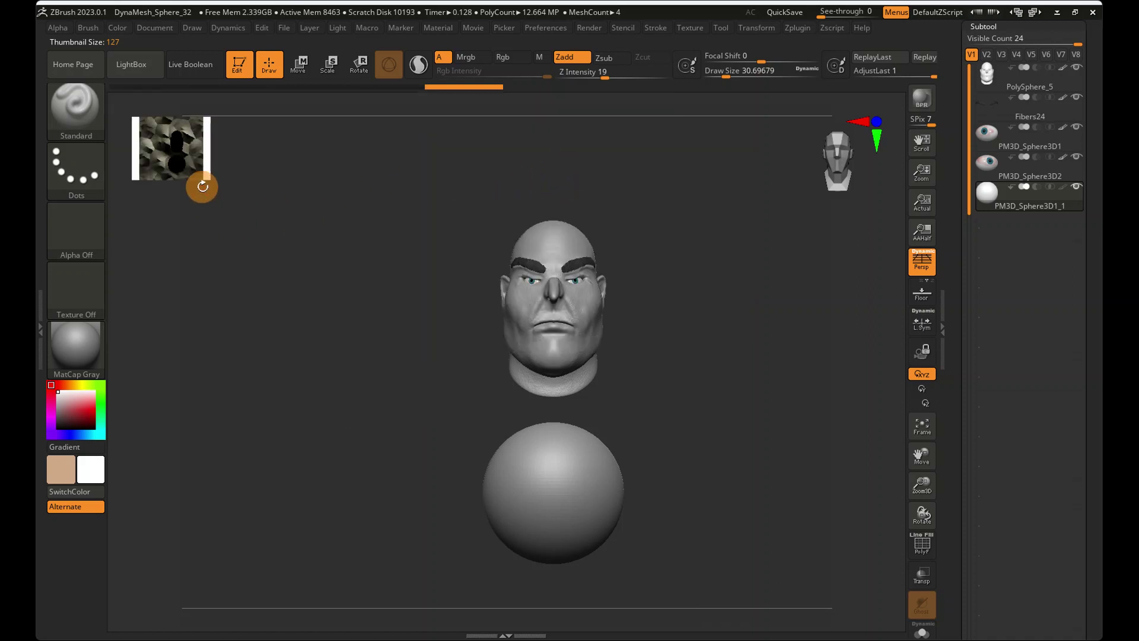
pyautogui.click(197, 172)
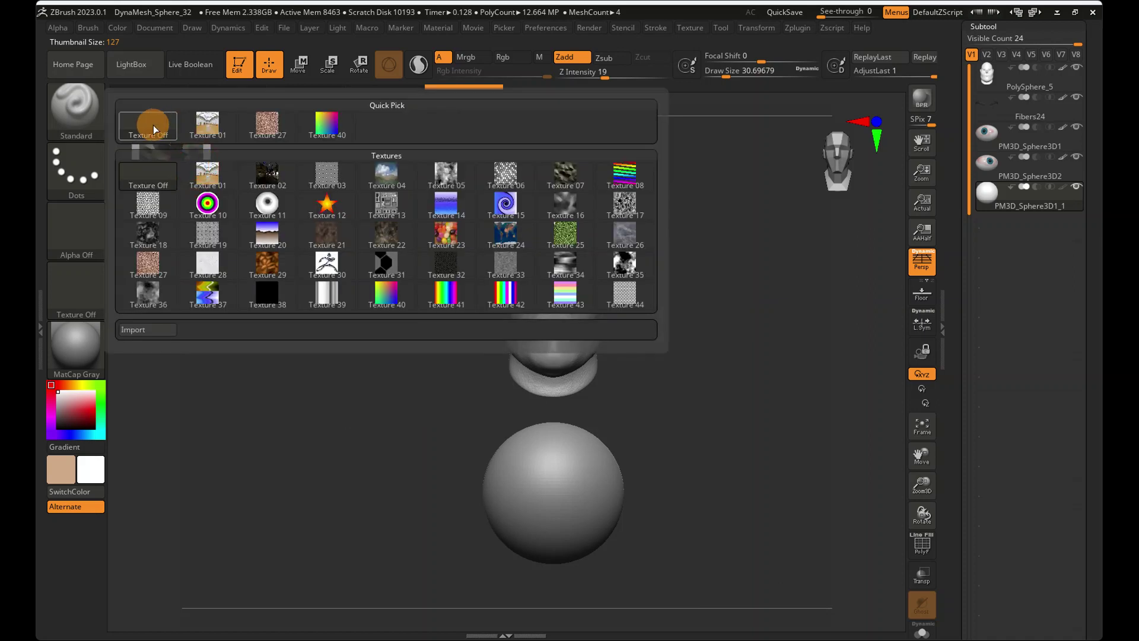
pyautogui.click(207, 176)
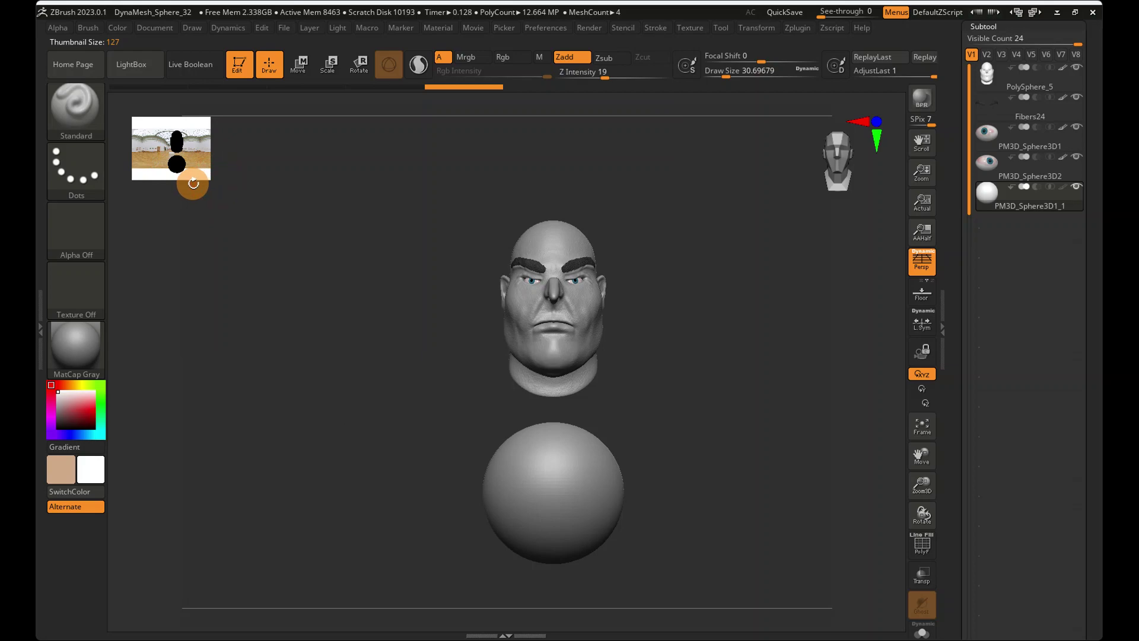
pyautogui.click(188, 176)
pyautogui.click(146, 121)
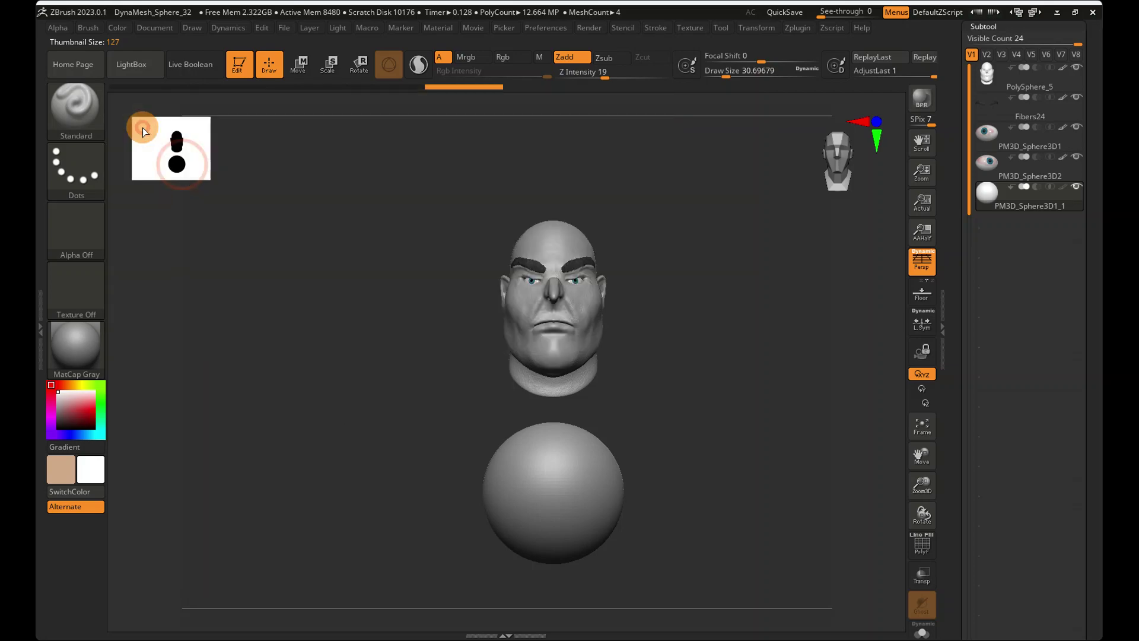
# Turn on Live Boolean for the scene while keeping the Standard brush active.
pyautogui.click(86, 119)
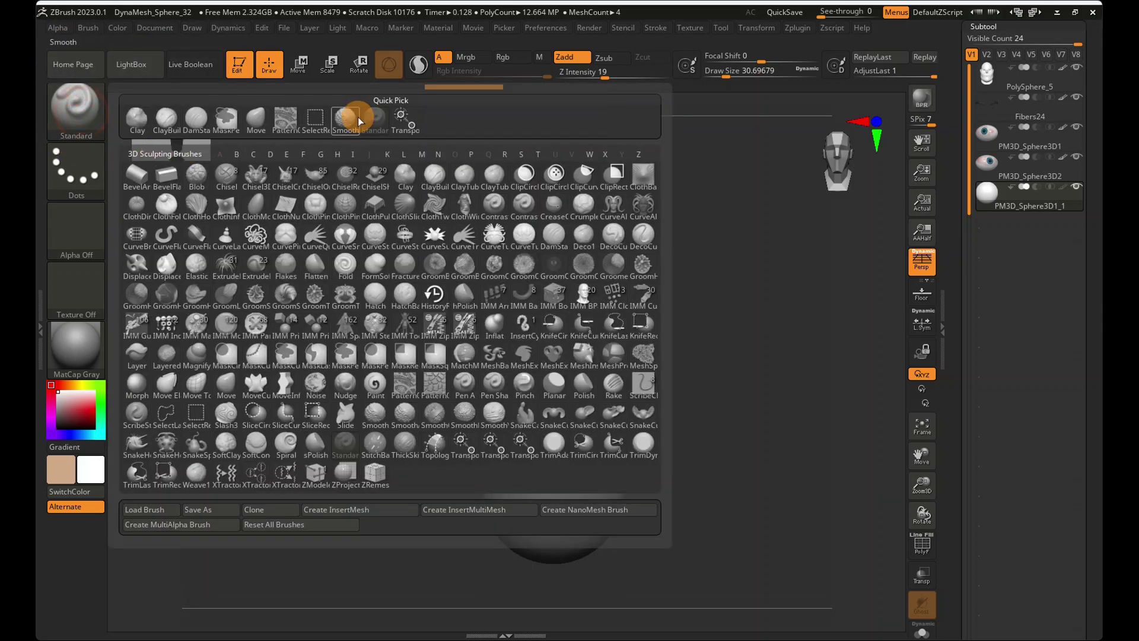
pyautogui.click(381, 118)
pyautogui.click(190, 67)
pyautogui.keyDown('ctrl'); pyautogui.moveTo(505, 242); pyautogui.dragTo(855, 300, button='right'); pyautogui.keyUp('ctrl')
pyautogui.keyDown('alt'); pyautogui.moveTo(636, 216); pyautogui.dragTo(608, 534, button='right'); pyautogui.keyUp('alt')
pyautogui.keyDown('alt'); pyautogui.moveTo(501, 326); pyautogui.dragTo(469, 579, button='right'); pyautogui.keyUp('alt')
pyautogui.keyDown('alt'); pyautogui.moveTo(530, 299); pyautogui.dragTo(473, 570, button='right'); pyautogui.keyUp('alt')
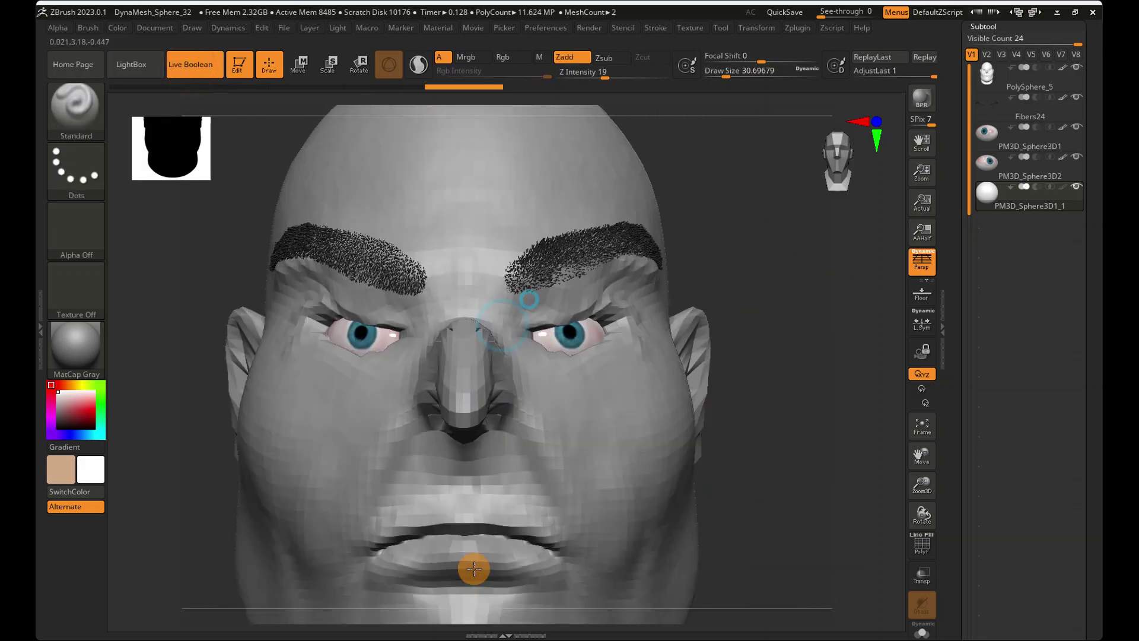
pyautogui.moveTo(501, 293); pyautogui.dragTo(575, 368, button='right')
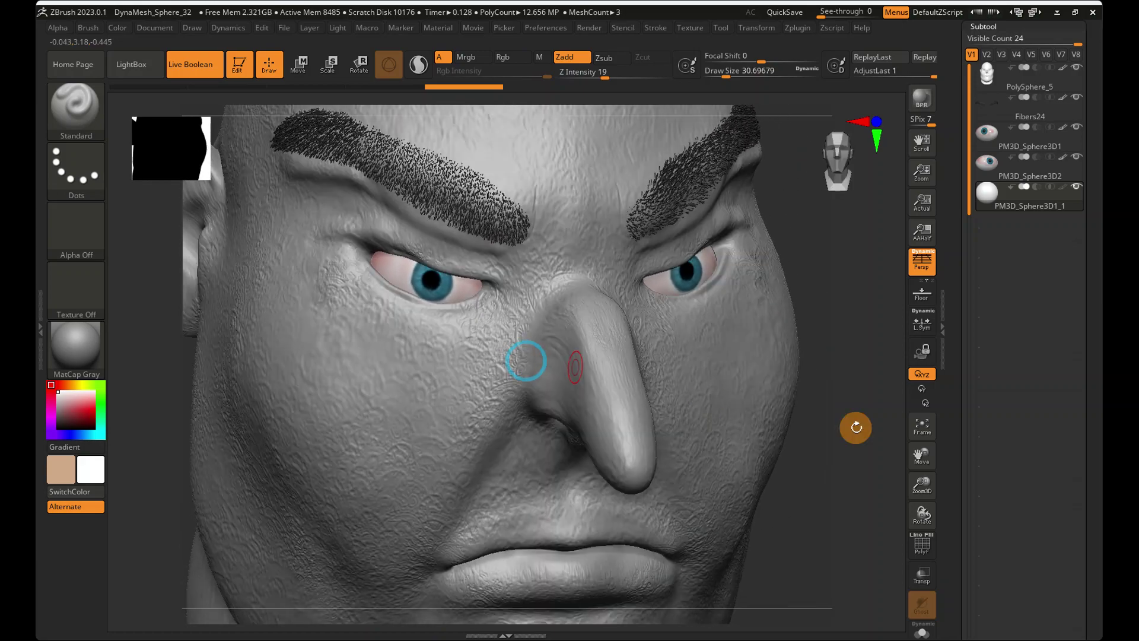
# Set the Standard brush's draw size to about 70.8.
pyautogui.click(83, 118)
pyautogui.click(381, 114)
pyautogui.moveTo(719, 77); pyautogui.dragTo(729, 77)
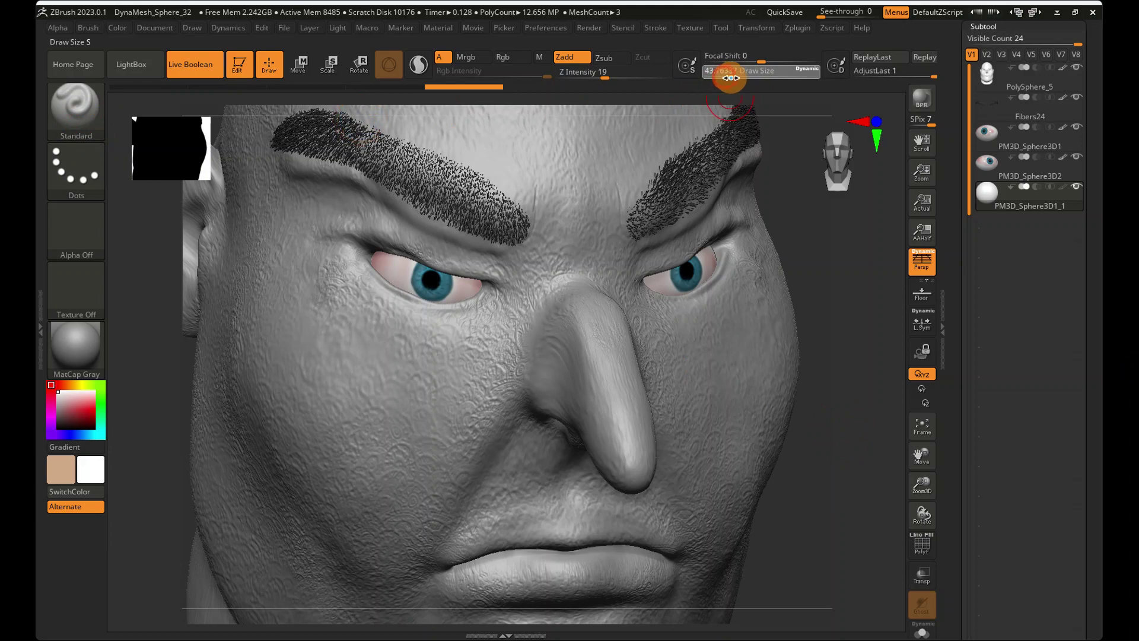
pyautogui.keyDown('ctrl'); pyautogui.moveTo(695, 290); pyautogui.dragTo(651, 250, button='right'); pyautogui.keyUp('ctrl')
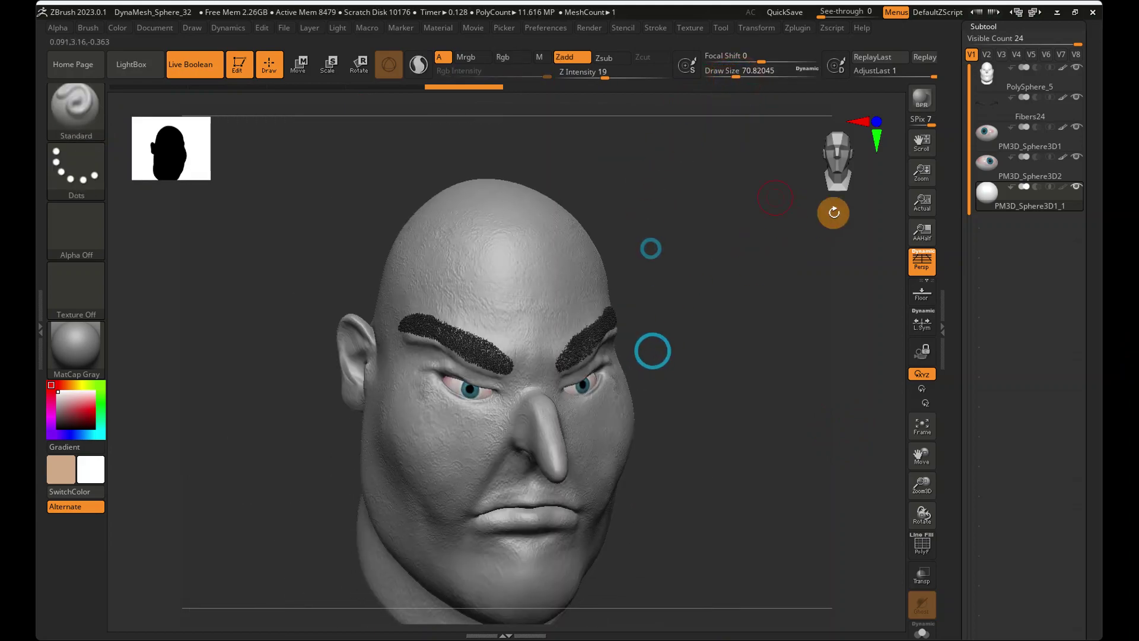
# Make the head subtool PolySphere_5 the active subtool.
pyautogui.click(830, 171)
pyautogui.moveTo(838, 176); pyautogui.dragTo(839, 172, button='right')
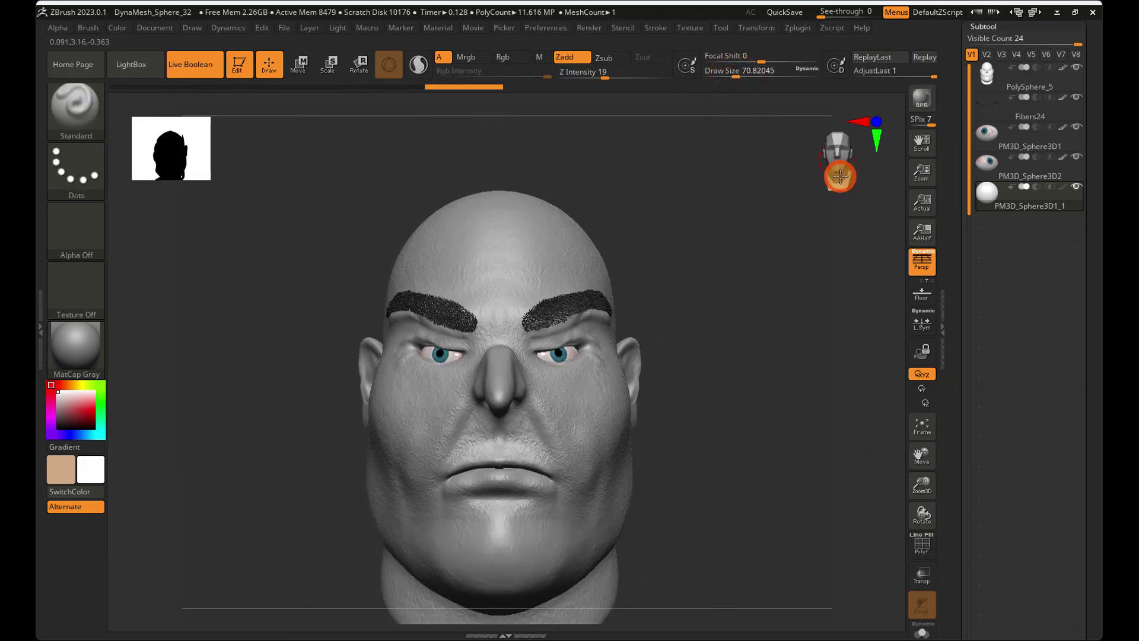
pyautogui.moveTo(575, 326); pyautogui.dragTo(602, 339, button='right')
pyautogui.keyDown('ctrl'); pyautogui.moveTo(383, 369); pyautogui.dragTo(396, 347, button='right'); pyautogui.keyUp('ctrl')
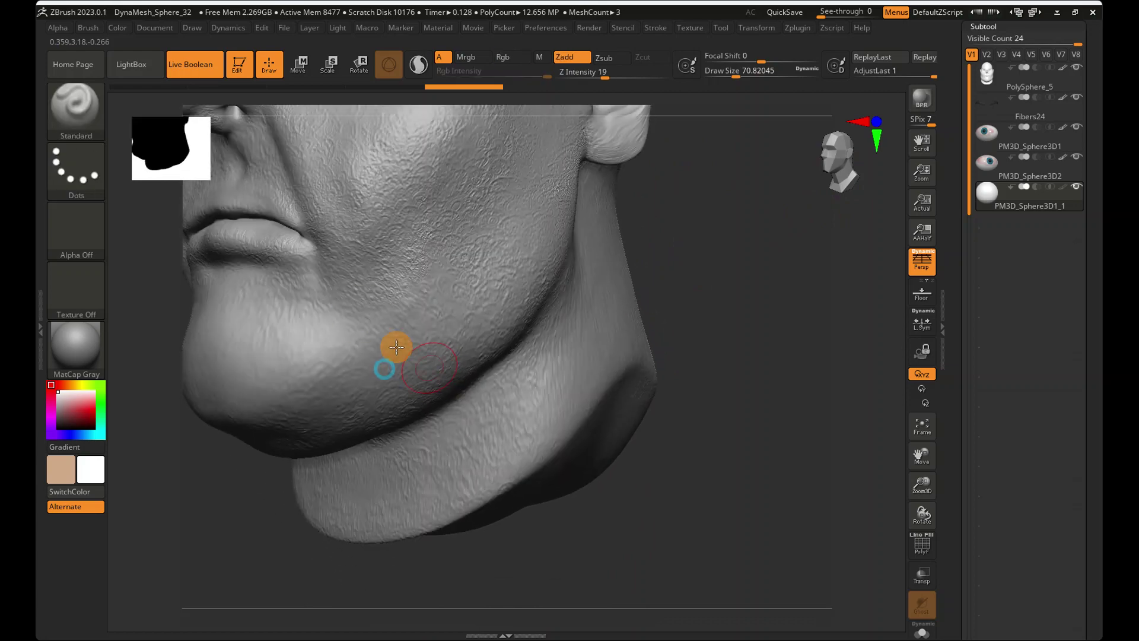
pyautogui.keyDown('alt'); pyautogui.moveTo(364, 313); pyautogui.dragTo(480, 522, button='right'); pyautogui.keyUp('alt')
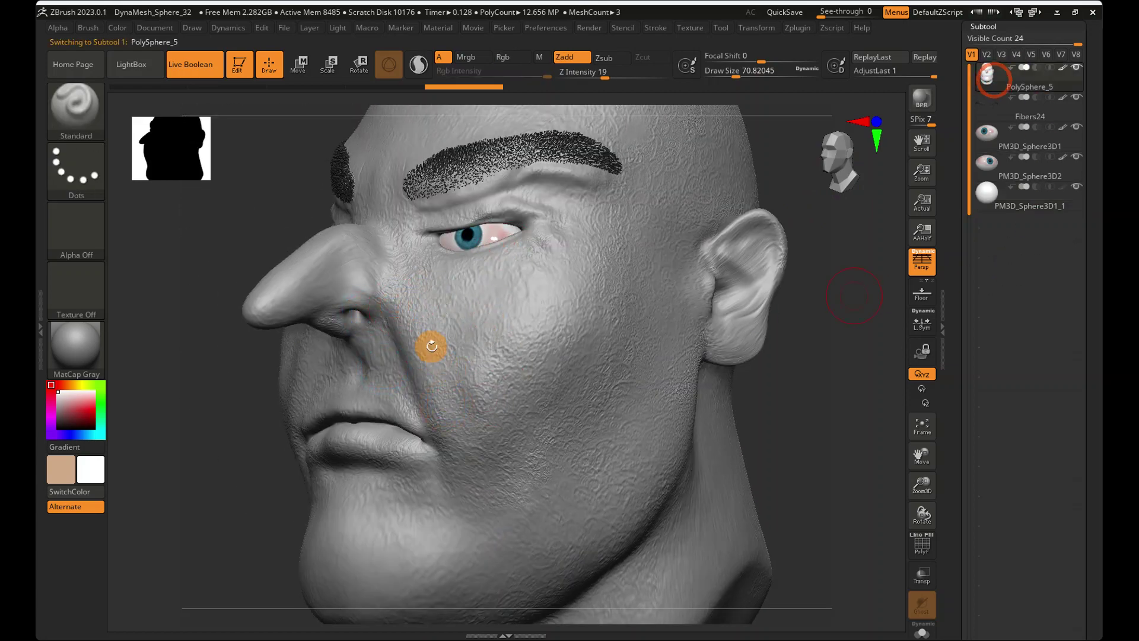
# Open the head's Geometry settings and lower its mesh to subdivision level 3.
pyautogui.moveTo(408, 356)
pyautogui.mouseDown(button='right')
pyautogui.moveTo(512, 437)
pyautogui.moveTo(310, 371)
pyautogui.moveTo(242, 425)
pyautogui.moveTo(300, 399)
pyautogui.moveTo(508, 438)
pyautogui.moveTo(549, 425)
pyautogui.moveTo(633, 435)
pyautogui.moveTo(615, 445)
pyautogui.moveTo(427, 430)
pyautogui.moveTo(519, 431)
pyautogui.moveTo(554, 399)
pyautogui.moveTo(381, 387)
pyautogui.moveTo(526, 496)
pyautogui.mouseUp(button='right')
pyautogui.press('ctrl')
pyautogui.moveTo(423, 498)
pyautogui.mouseDown(button='right')
pyautogui.moveTo(425, 547)
pyautogui.moveTo(457, 509)
pyautogui.moveTo(535, 496)
pyautogui.moveTo(427, 501)
pyautogui.moveTo(435, 509)
pyautogui.moveTo(411, 473)
pyautogui.moveTo(419, 458)
pyautogui.moveTo(404, 463)
pyautogui.moveTo(652, 457)
pyautogui.mouseUp(button='right')
pyautogui.scroll(-8, 1005, 455)
pyautogui.moveTo(1041, 505); pyautogui.dragTo(1000, 361)
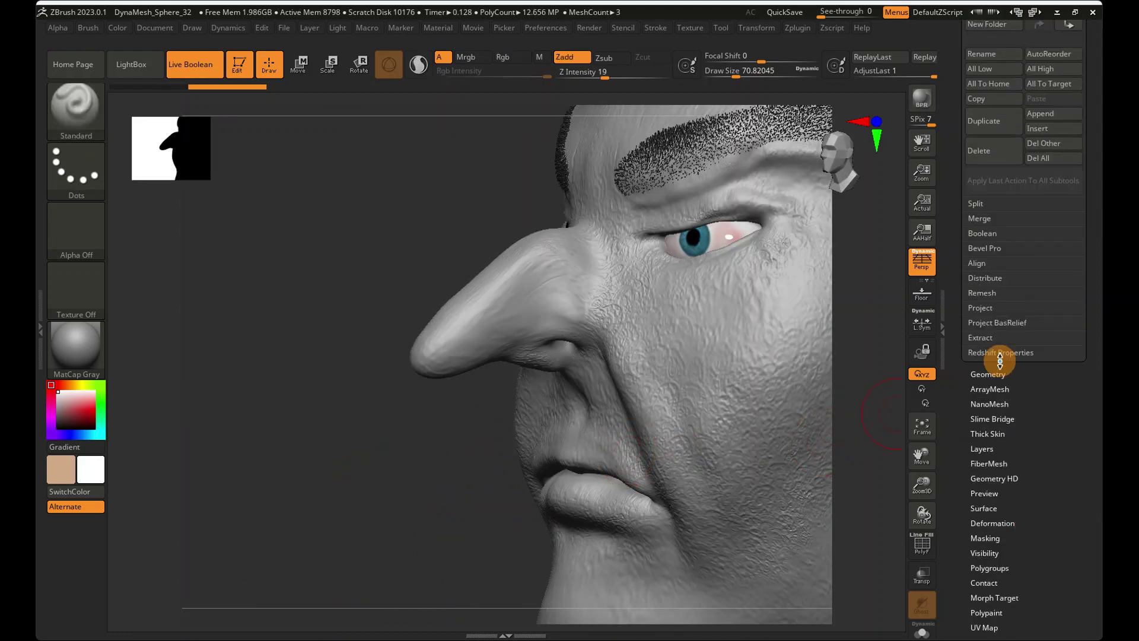
pyautogui.click(994, 372)
pyautogui.click(985, 40)
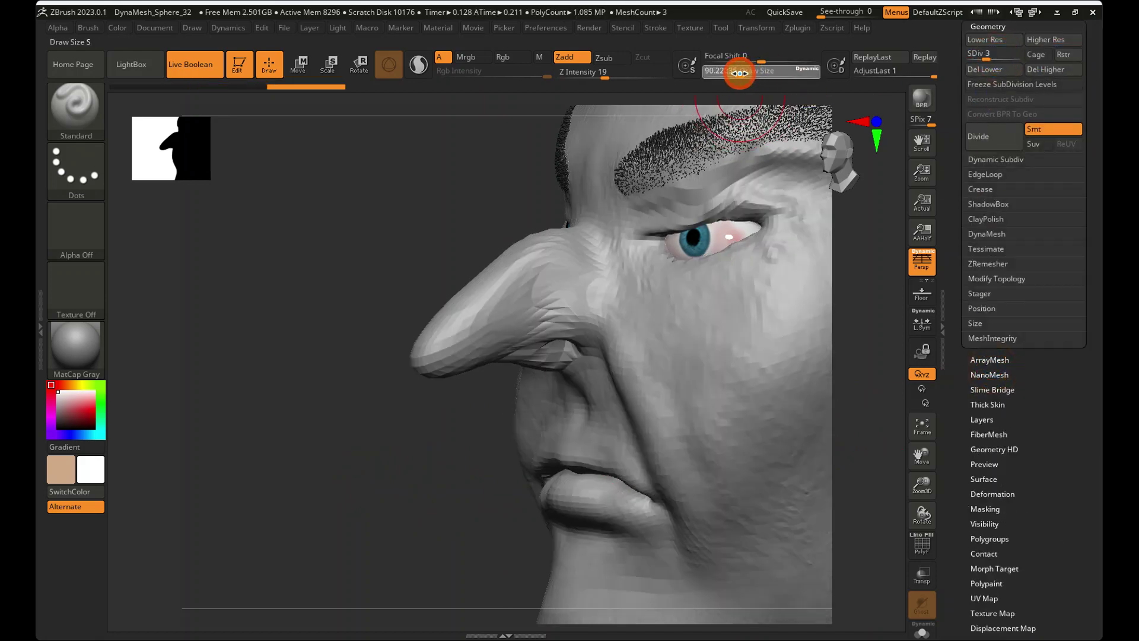
# Smooth the cheek below the eye at a draw size of about 97.2 and return the mesh to subdivision level 7.
pyautogui.press('shift')
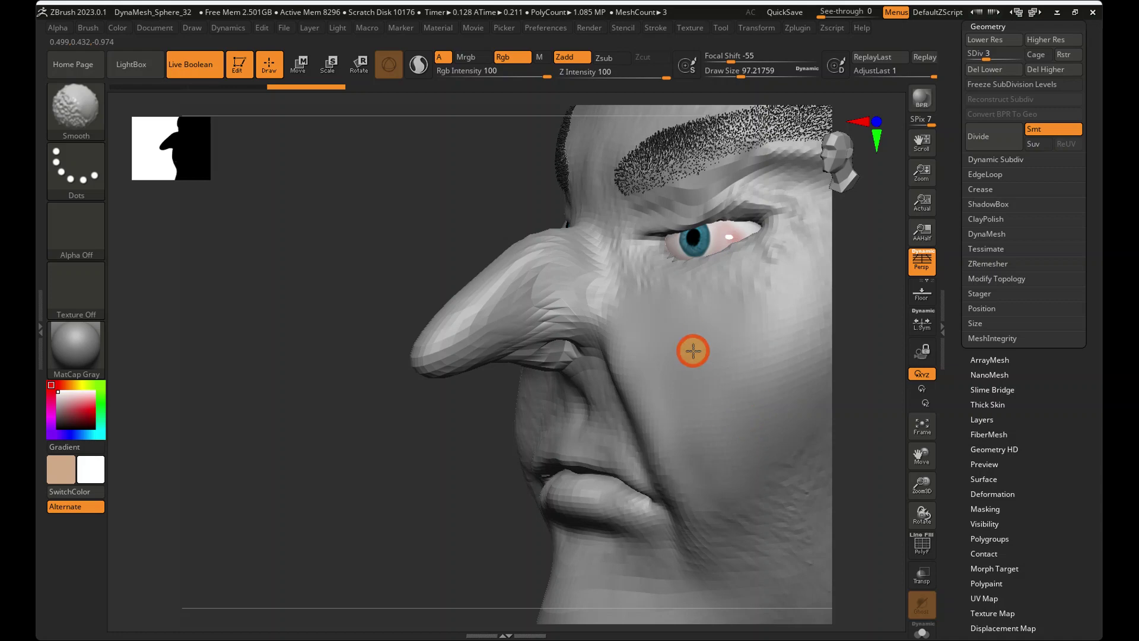
pyautogui.keyDown('shift'); pyautogui.moveTo(693, 387); pyautogui.dragTo(647, 331); pyautogui.keyUp('shift')
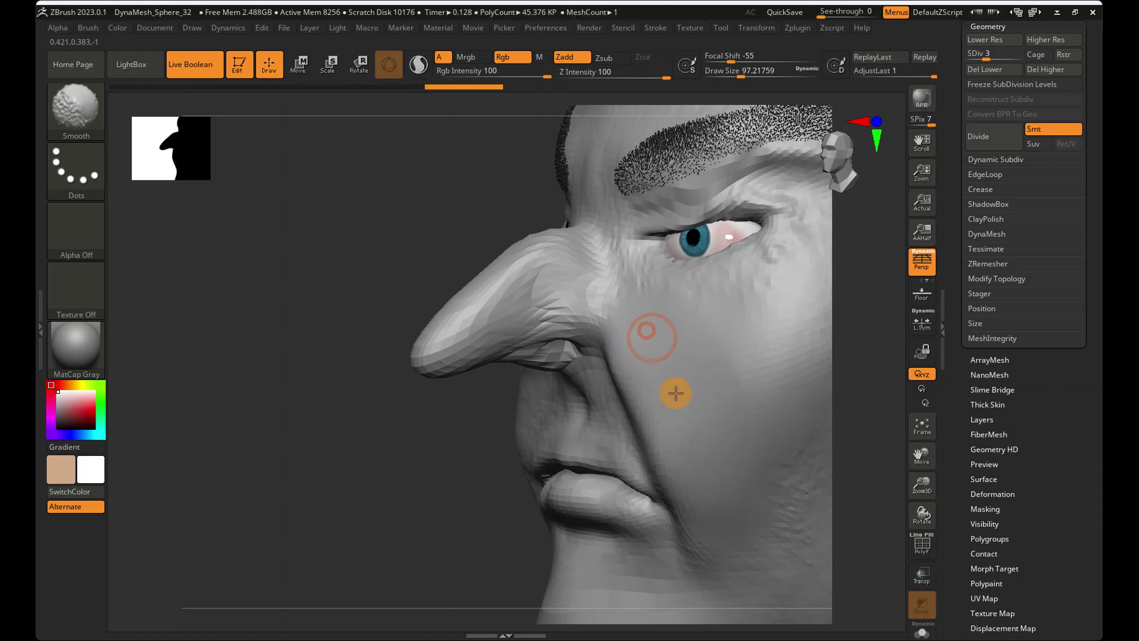
pyautogui.moveTo(987, 56); pyautogui.dragTo(1036, 57)
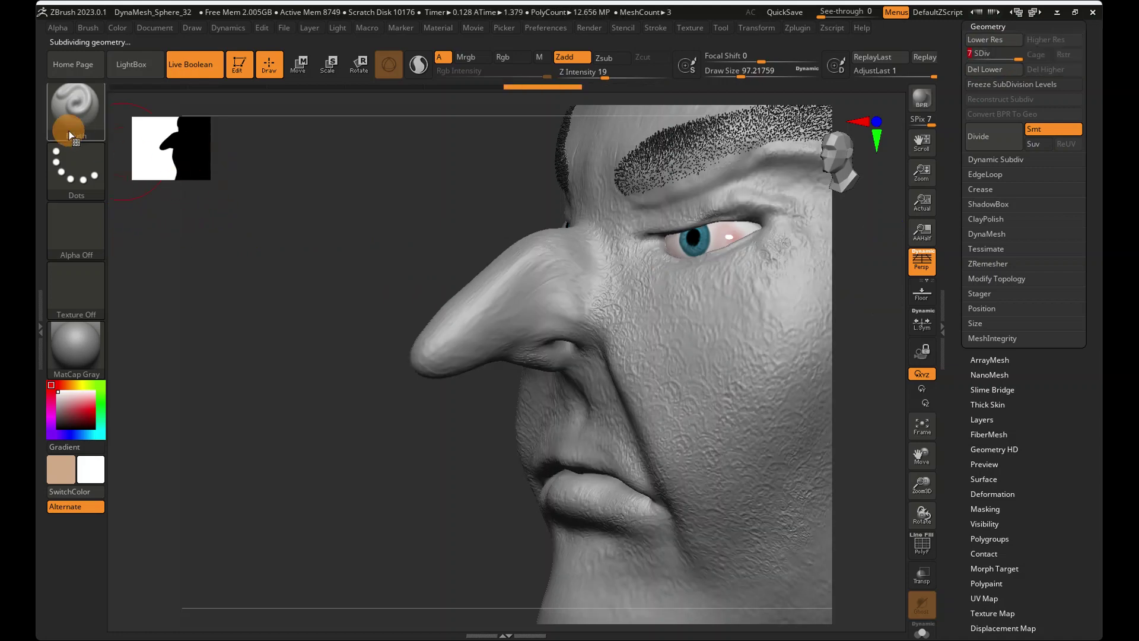
# Add skin texture beside the eye with the Pattern01 brush at a draw size of about 43.8, and soften it.
pyautogui.click(101, 114)
pyautogui.click(287, 119)
pyautogui.keyDown('alt'); pyautogui.moveTo(518, 282); pyautogui.dragTo(347, 250, button='right'); pyautogui.keyUp('alt')
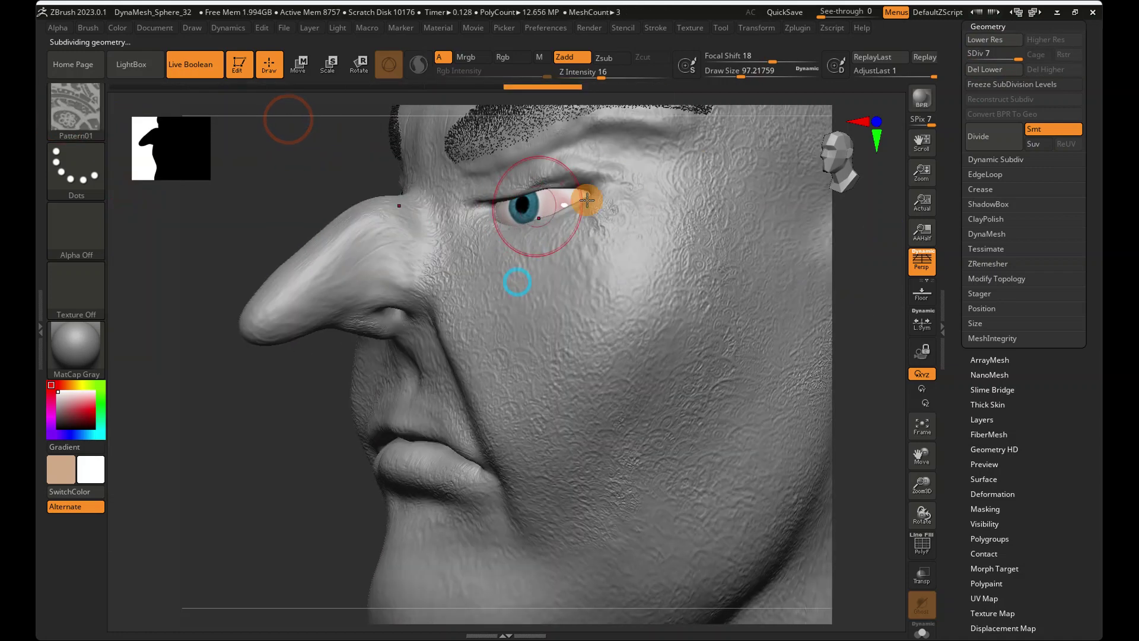
pyautogui.moveTo(729, 75); pyautogui.dragTo(728, 75)
pyautogui.moveTo(629, 283)
pyautogui.mouseDown()
pyautogui.moveTo(603, 326)
pyautogui.moveTo(607, 285)
pyautogui.mouseUp()
pyautogui.moveTo(641, 205)
pyautogui.keyDown('shift'); pyautogui.mouseDown()
pyautogui.moveTo(616, 295)
pyautogui.moveTo(650, 184)
pyautogui.mouseUp(); pyautogui.keyUp('shift')
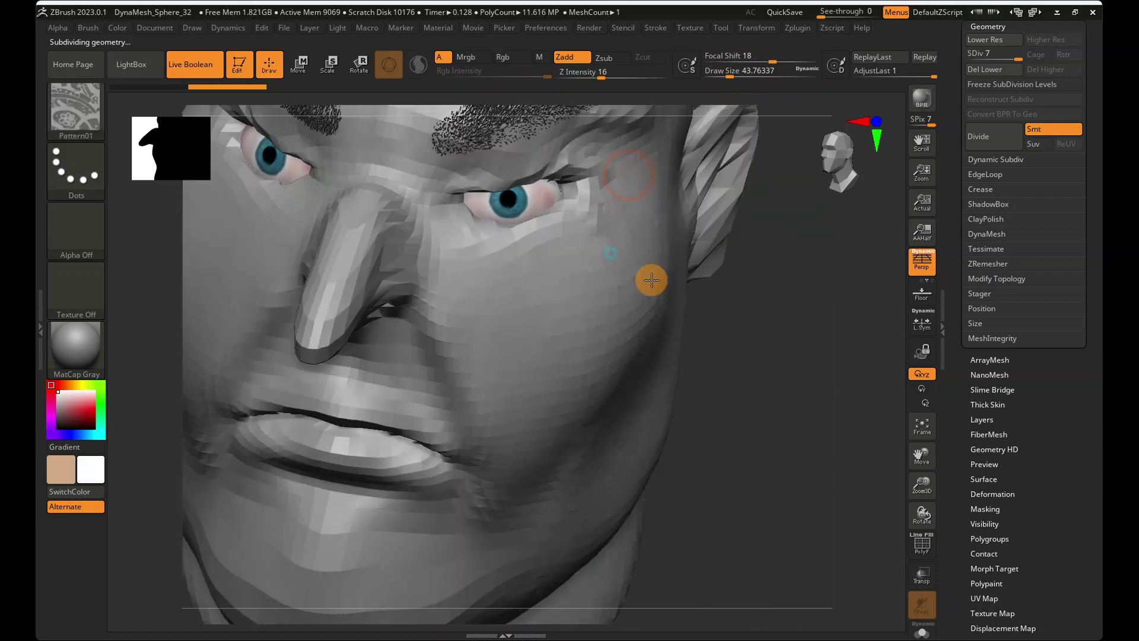
# Texture the nose and upper lip with the Pattern01 brush, and smooth the area under the nose.
pyautogui.moveTo(649, 280)
pyautogui.mouseDown(button='right')
pyautogui.moveTo(415, 160)
pyautogui.moveTo(522, 305)
pyautogui.moveTo(464, 321)
pyautogui.mouseUp(button='right')
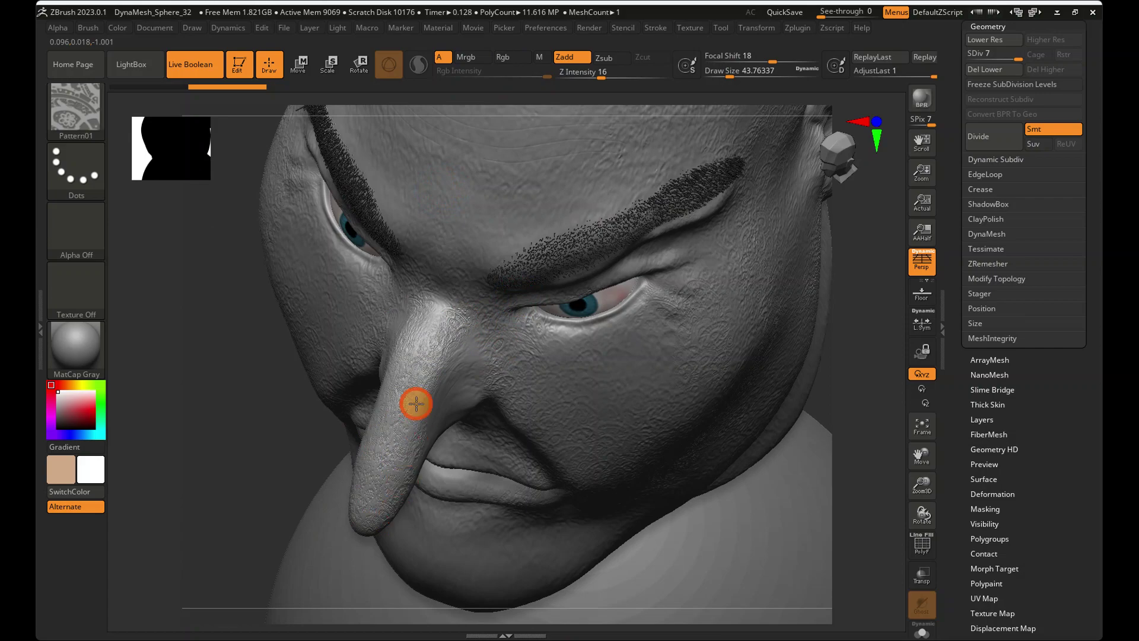
pyautogui.press('shift')
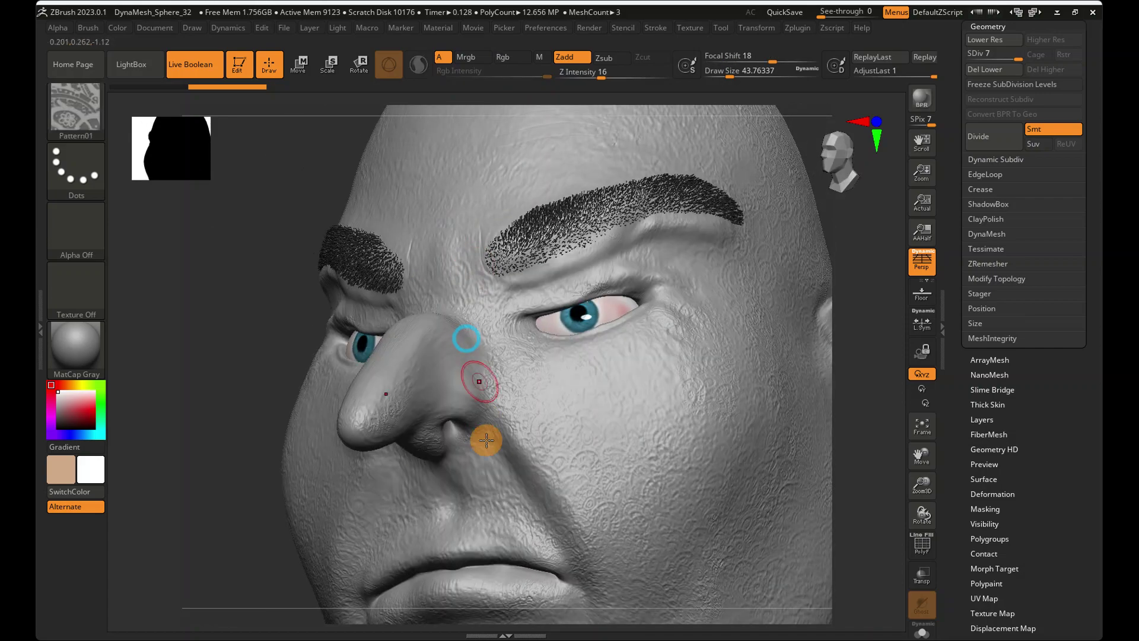
pyautogui.moveTo(483, 437)
pyautogui.mouseDown(button='right')
pyautogui.moveTo(564, 310)
pyautogui.moveTo(545, 334)
pyautogui.mouseUp(button='right')
pyautogui.moveTo(545, 335)
pyautogui.mouseDown()
pyautogui.moveTo(473, 337)
pyautogui.moveTo(498, 374)
pyautogui.moveTo(548, 355)
pyautogui.mouseUp()
pyautogui.press('shift')
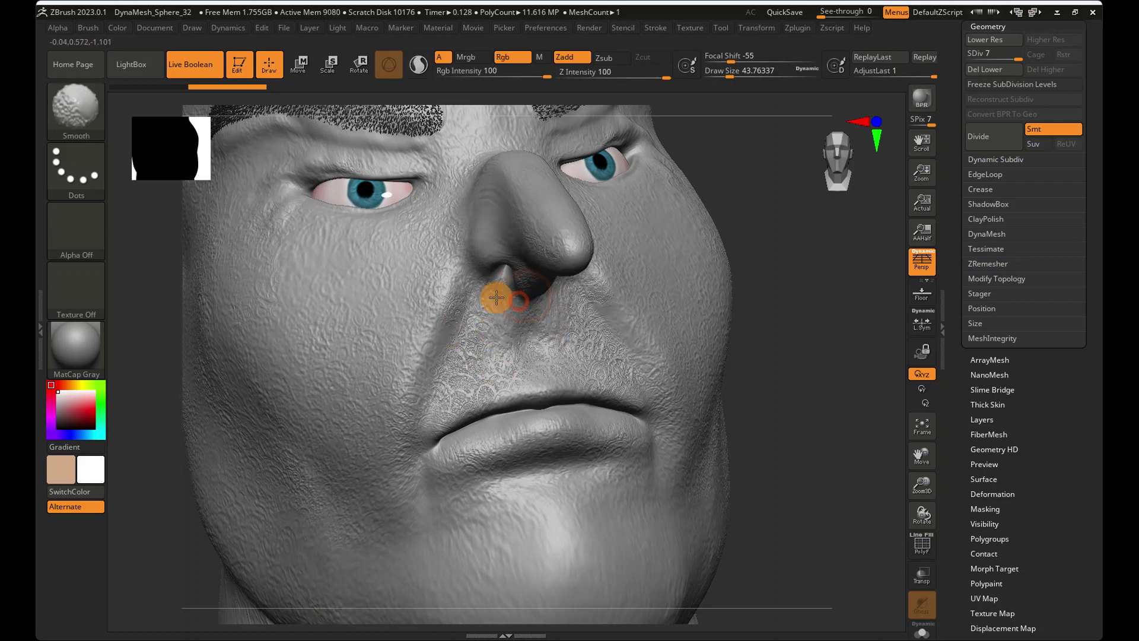
pyautogui.keyDown('shift'); pyautogui.moveTo(460, 360); pyautogui.dragTo(539, 377); pyautogui.keyUp('shift')
# Add Pattern01 skin texture around the nose bridge and soften it along the sides of the nose.
pyautogui.moveTo(515, 323)
pyautogui.keyDown('ctrl'); pyautogui.mouseDown(button='right')
pyautogui.moveTo(694, 329)
pyautogui.moveTo(774, 280)
pyautogui.mouseUp(button='right'); pyautogui.keyUp('ctrl')
pyautogui.moveTo(810, 266)
pyautogui.keyDown('shift'); pyautogui.mouseDown()
pyautogui.moveTo(818, 287)
pyautogui.moveTo(810, 272)
pyautogui.mouseUp(); pyautogui.keyUp('shift')
pyautogui.moveTo(785, 238)
pyautogui.mouseDown(button='right')
pyautogui.moveTo(679, 261)
pyautogui.moveTo(602, 355)
pyautogui.mouseUp(button='right')
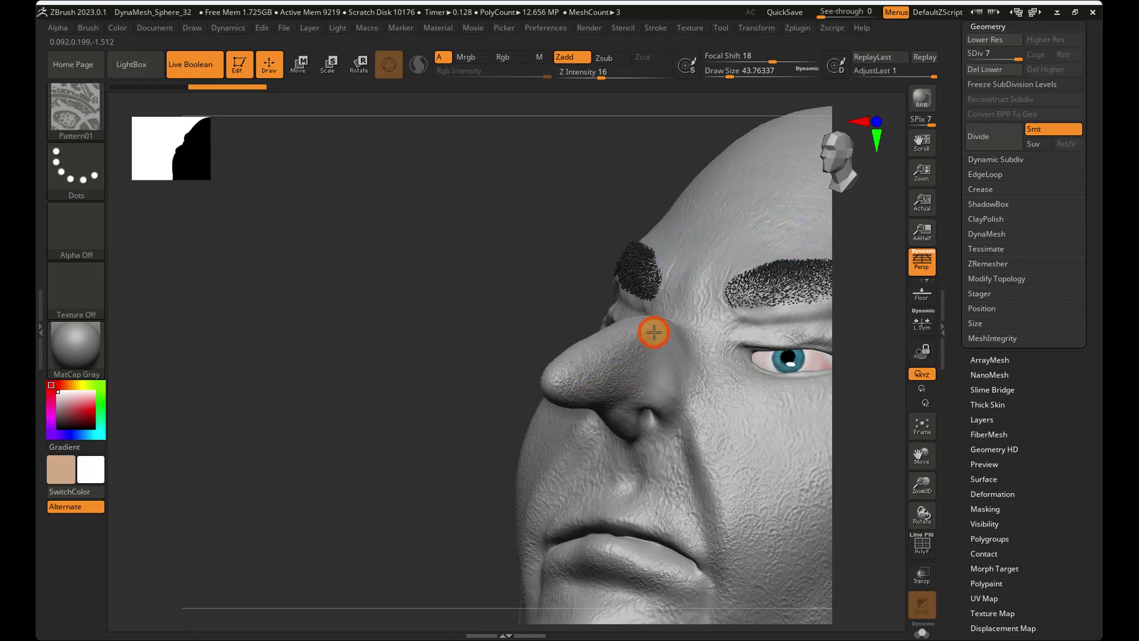
pyautogui.press('shift')
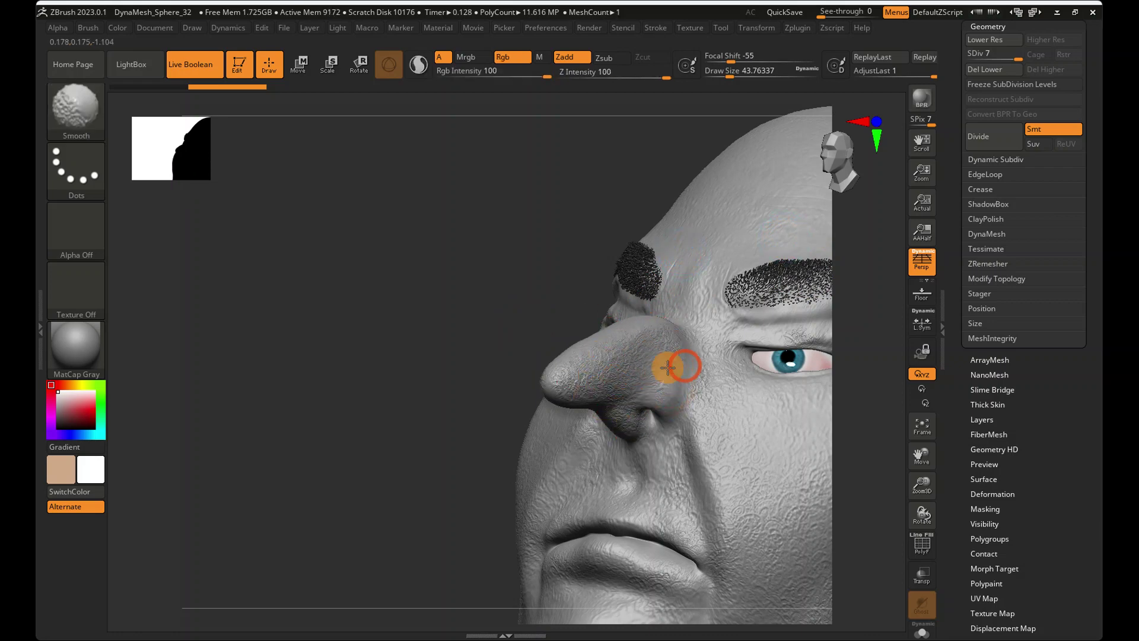
pyautogui.moveTo(707, 364); pyautogui.dragTo(778, 394, button='right')
pyautogui.keyDown('ctrl'); pyautogui.moveTo(572, 361); pyautogui.dragTo(804, 354, button='right'); pyautogui.keyUp('ctrl')
pyautogui.keyDown('shift'); pyautogui.moveTo(810, 339); pyautogui.dragTo(776, 389); pyautogui.keyUp('shift')
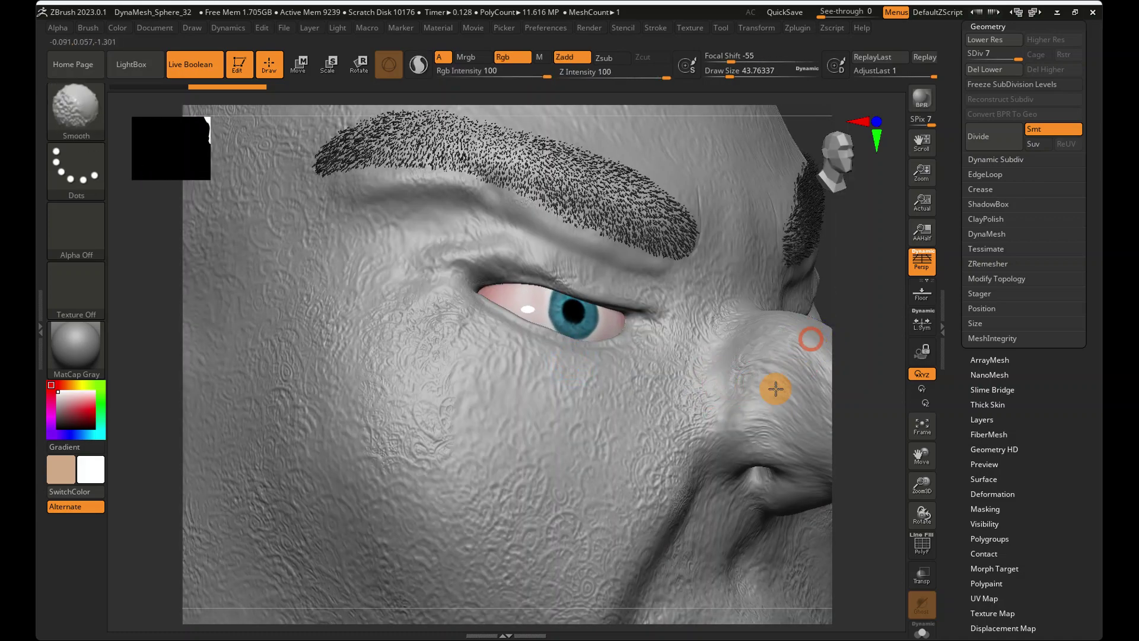
# Smooth the surface of the earlobe with the Smooth brush at a draw size of about 43.8.
pyautogui.keyDown('ctrl'); pyautogui.moveTo(775, 389); pyautogui.dragTo(565, 264, button='right'); pyautogui.keyUp('ctrl')
pyautogui.keyDown('ctrl'); pyautogui.moveTo(547, 356); pyautogui.dragTo(814, 400, button='right'); pyautogui.keyUp('ctrl')
pyautogui.moveTo(741, 397); pyautogui.dragTo(534, 389, button='right')
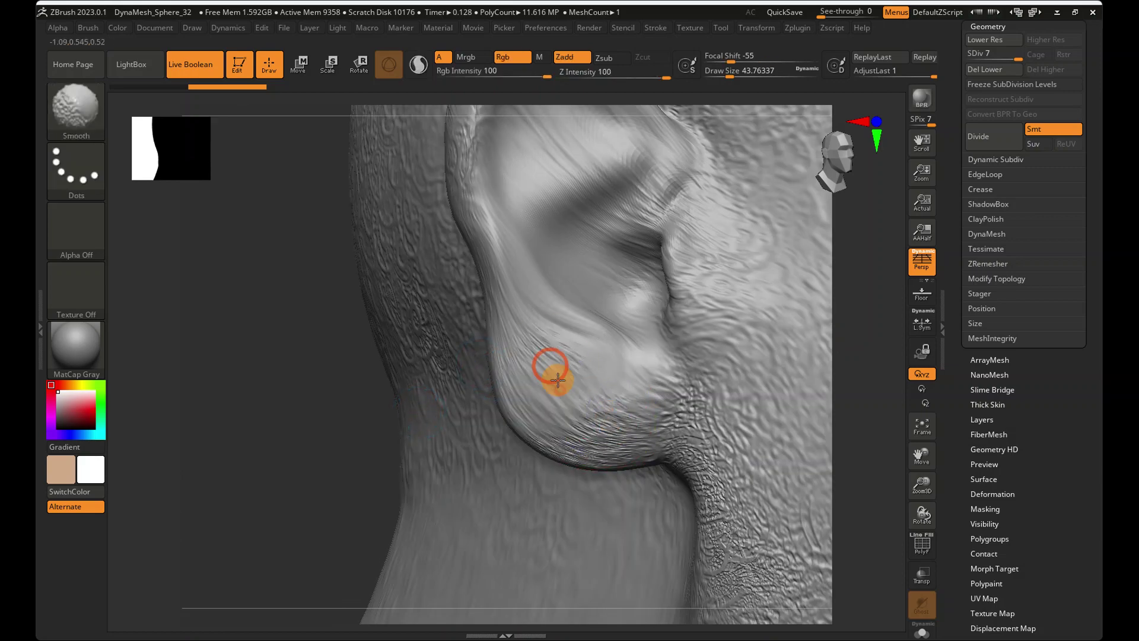
pyautogui.keyDown('ctrl'); pyautogui.moveTo(680, 453); pyautogui.dragTo(532, 308, button='right'); pyautogui.keyUp('ctrl')
# Add skin texture across the chin and lower jaw with the Pattern01 brush at Z intensity 16.
pyautogui.click(870, 174)
pyautogui.keyDown('ctrl'); pyautogui.moveTo(621, 278); pyautogui.dragTo(712, 502, button='right'); pyautogui.keyUp('ctrl')
pyautogui.keyDown('alt'); pyautogui.moveTo(713, 501); pyautogui.dragTo(643, 334, button='right'); pyautogui.keyUp('alt')
pyautogui.moveTo(555, 414)
pyautogui.mouseDown()
pyautogui.moveTo(584, 428)
pyautogui.moveTo(511, 502)
pyautogui.mouseUp()
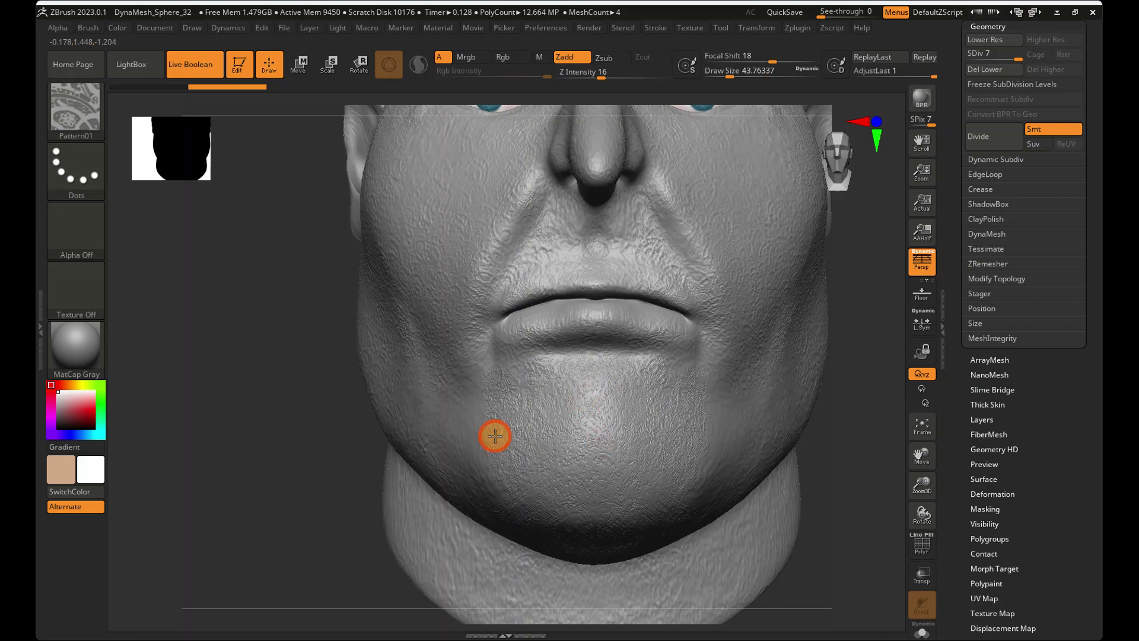
# Smooth the chin and jaw texture with the Smooth brush at a draw size of about 217.5.
pyautogui.moveTo(720, 69); pyautogui.dragTo(758, 74)
pyautogui.moveTo(679, 417); pyautogui.dragTo(741, 362, button='right')
pyautogui.keyDown('shift'); pyautogui.moveTo(571, 524); pyautogui.dragTo(565, 464); pyautogui.keyUp('shift')
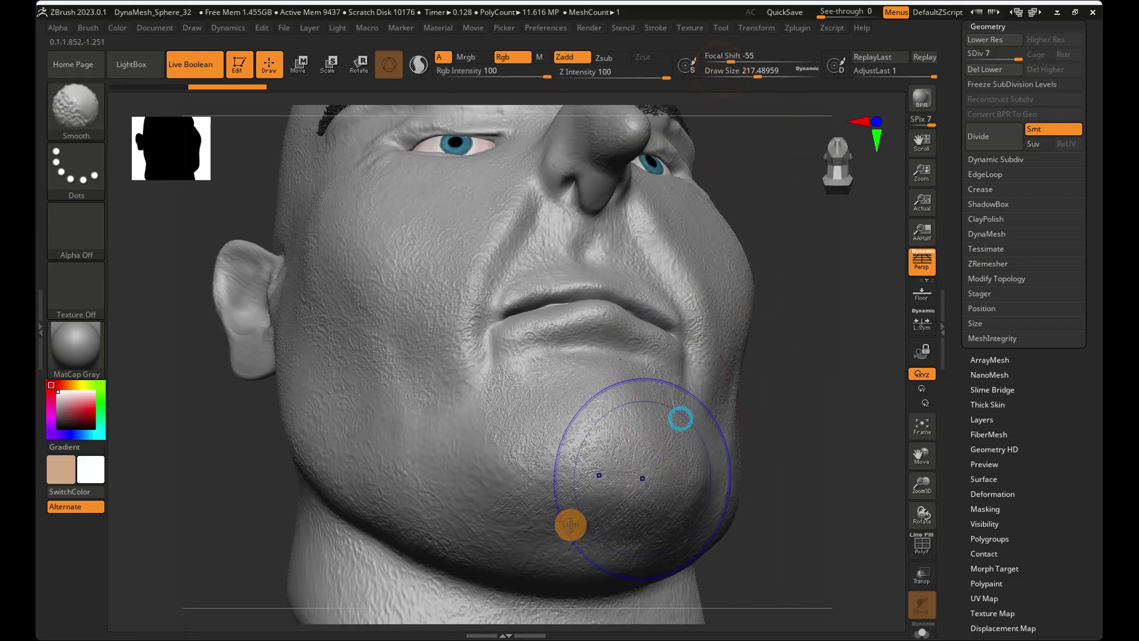
pyautogui.moveTo(589, 397)
pyautogui.mouseDown(button='right')
pyautogui.moveTo(694, 468)
pyautogui.moveTo(658, 402)
pyautogui.moveTo(671, 433)
pyautogui.moveTo(659, 412)
pyautogui.mouseUp(button='right')
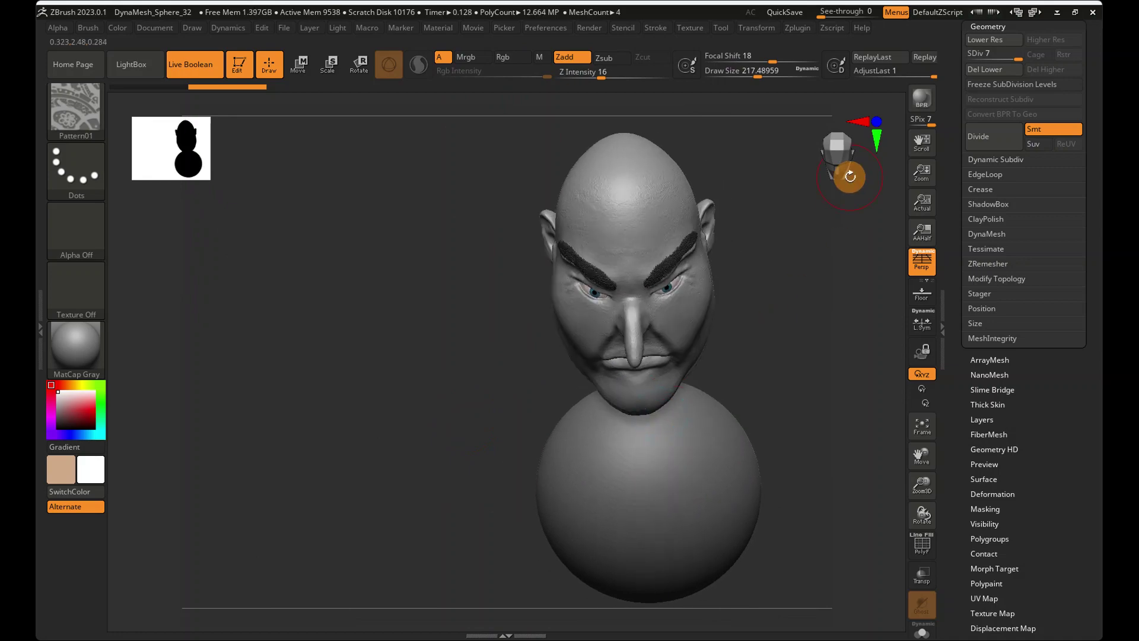
# Reshape the tip of the nose with the Move brush at a draw size of about 100.8.
pyautogui.click(849, 177)
pyautogui.keyDown('ctrl'); pyautogui.moveTo(811, 224); pyautogui.dragTo(695, 296, button='right'); pyautogui.keyUp('ctrl')
pyautogui.keyDown('ctrl'); pyautogui.moveTo(712, 369); pyautogui.dragTo(890, 369, button='right'); pyautogui.keyUp('ctrl')
pyautogui.click(63, 115)
pyautogui.click(255, 112)
pyautogui.click(761, 73)
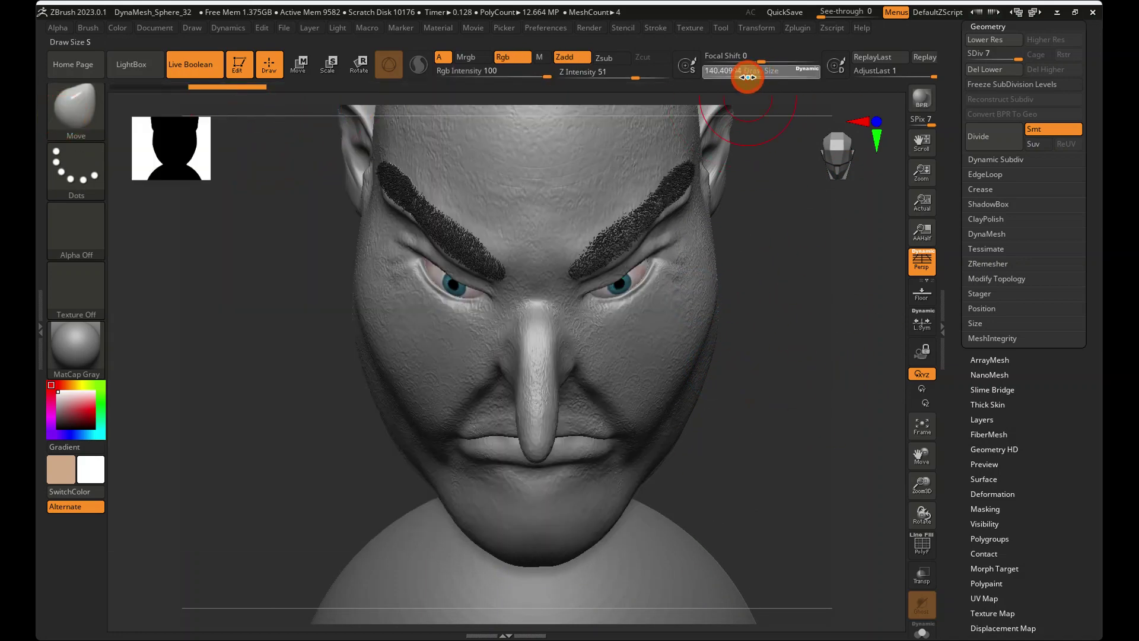
pyautogui.moveTo(748, 77); pyautogui.dragTo(741, 80)
pyautogui.keyDown('ctrl'); pyautogui.moveTo(594, 449); pyautogui.dragTo(547, 445, button='right'); pyautogui.keyUp('ctrl')
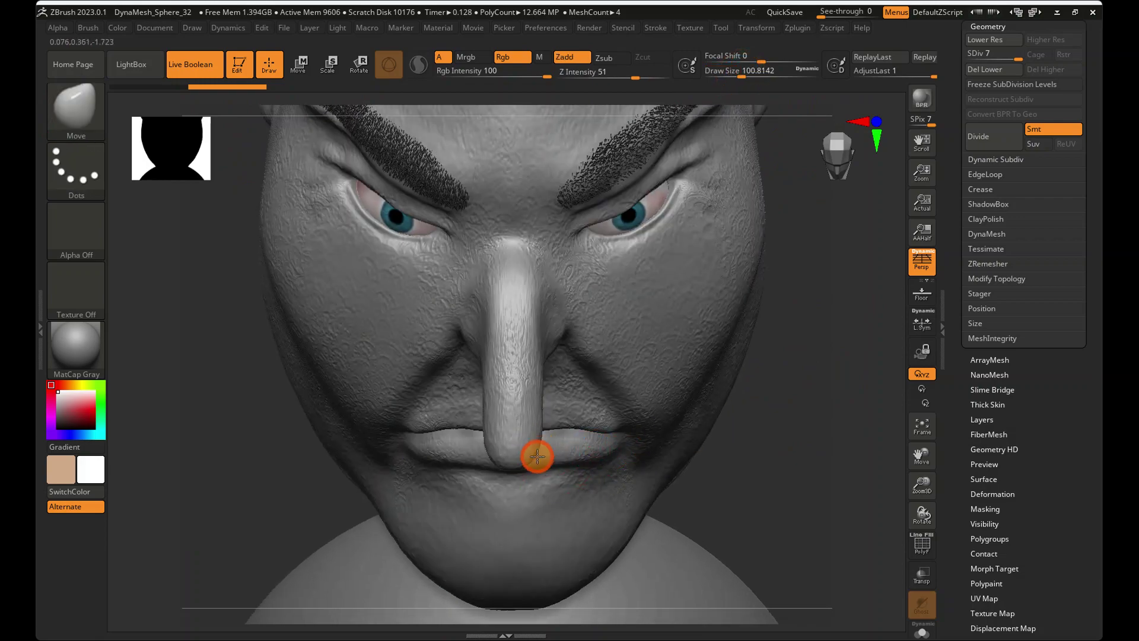
pyautogui.moveTo(531, 454); pyautogui.dragTo(588, 406, button='right')
# Examine the nose and brow of the head from several angles.
pyautogui.moveTo(677, 313); pyautogui.dragTo(591, 260, button='right')
pyautogui.keyDown('ctrl'); pyautogui.moveTo(579, 246); pyautogui.dragTo(461, 232, button='right'); pyautogui.keyUp('ctrl')
pyautogui.click(850, 153)
pyautogui.keyDown('ctrl'); pyautogui.moveTo(702, 303); pyautogui.dragTo(810, 325, button='right'); pyautogui.keyUp('ctrl')
pyautogui.keyDown('alt'); pyautogui.moveTo(683, 326); pyautogui.dragTo(554, 346, button='right'); pyautogui.keyUp('alt')
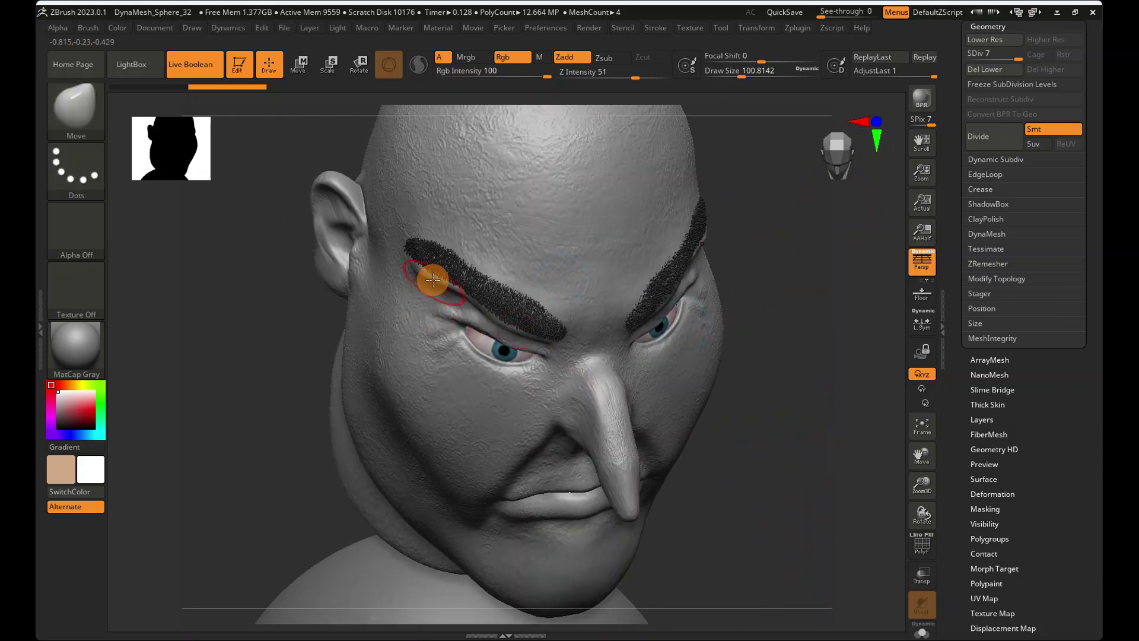
# Adjust the overall shape of the head with the Move brush at draw sizes of about 793.7 and 620.3.
pyautogui.moveTo(435, 276); pyautogui.dragTo(430, 196, button='right')
pyautogui.moveTo(820, 176)
pyautogui.mouseDown()
pyautogui.moveTo(802, 175)
pyautogui.moveTo(816, 173)
pyautogui.mouseUp()
pyautogui.keyDown('ctrl'); pyautogui.moveTo(805, 244); pyautogui.dragTo(409, 209, button='right'); pyautogui.keyUp('ctrl')
pyautogui.moveTo(491, 218)
pyautogui.keyDown('ctrl'); pyautogui.mouseDown(button='right')
pyautogui.moveTo(651, 191)
pyautogui.moveTo(633, 181)
pyautogui.mouseUp(button='right'); pyautogui.keyUp('ctrl')
pyautogui.click(87, 109)
pyautogui.click(250, 120)
pyautogui.moveTo(742, 77); pyautogui.dragTo(803, 77)
pyautogui.keyDown('ctrl'); pyautogui.moveTo(717, 185); pyautogui.dragTo(515, 185, button='right'); pyautogui.keyUp('ctrl')
pyautogui.moveTo(585, 178)
pyautogui.mouseDown(button='right')
pyautogui.moveTo(664, 175)
pyautogui.moveTo(659, 244)
pyautogui.mouseUp(button='right')
pyautogui.moveTo(547, 228); pyautogui.dragTo(598, 244)
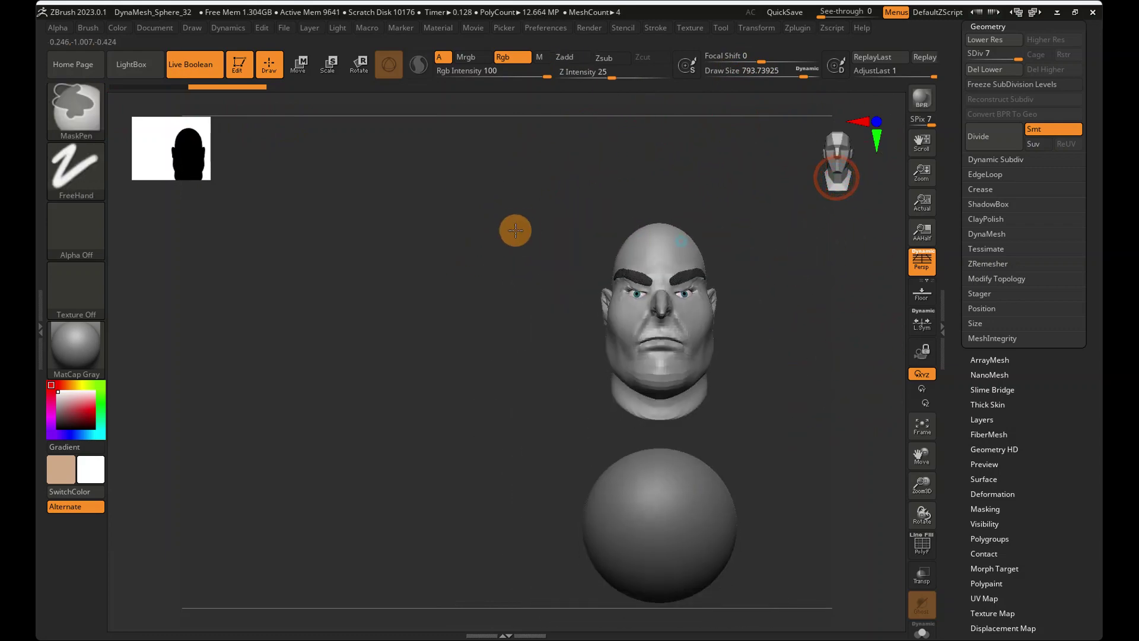
pyautogui.moveTo(513, 230)
pyautogui.mouseDown()
pyautogui.moveTo(710, 195)
pyautogui.moveTo(753, 202)
pyautogui.mouseUp()
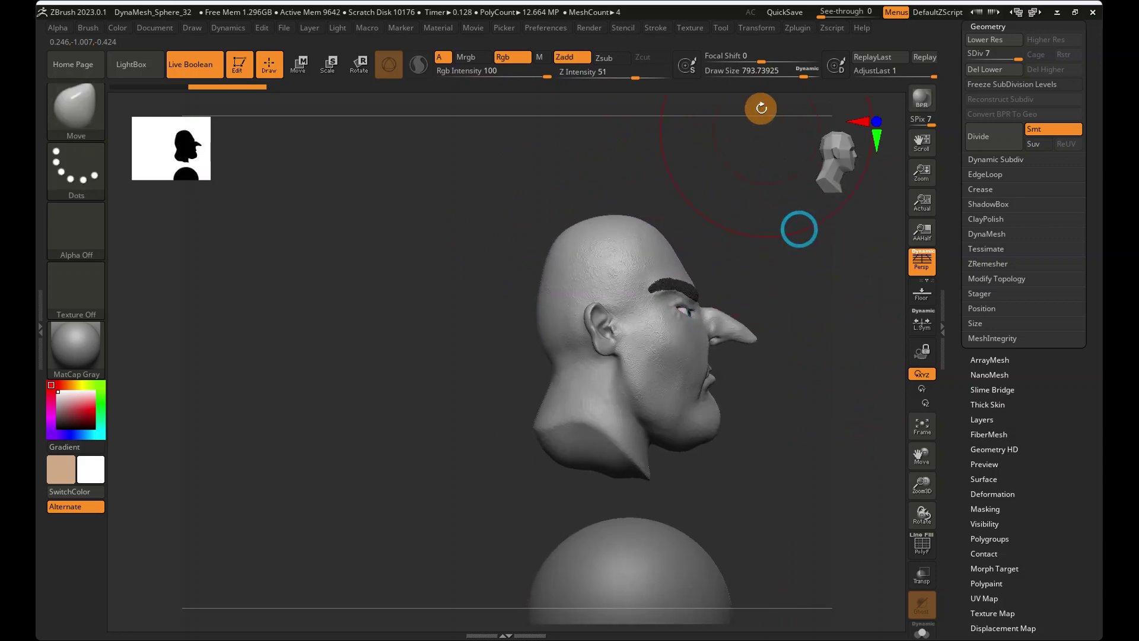
pyautogui.click(789, 69)
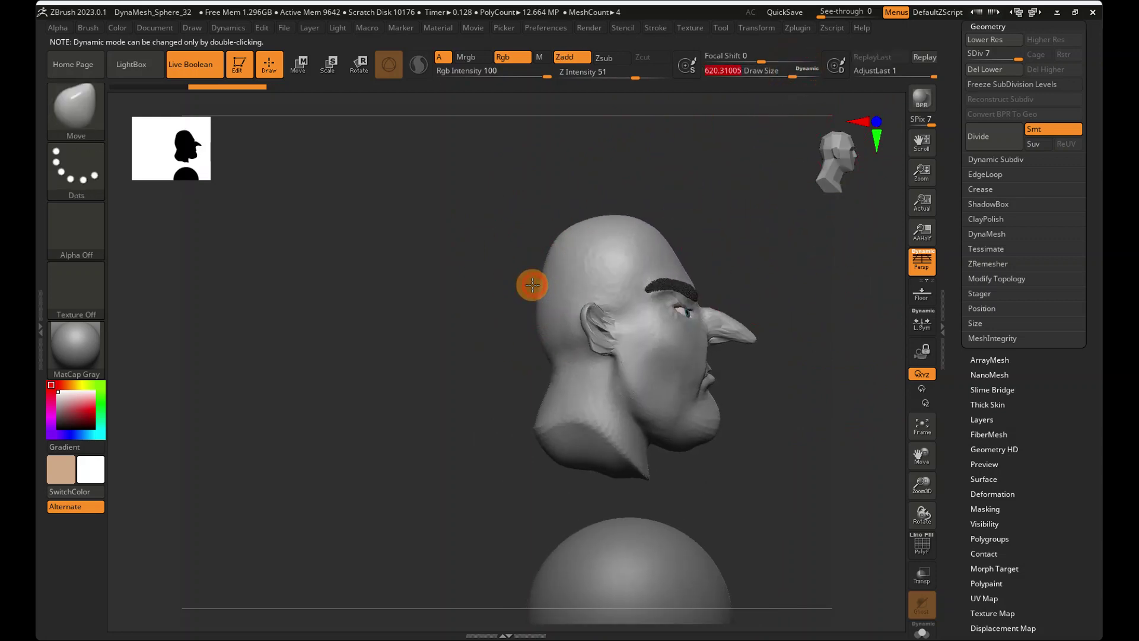
pyautogui.moveTo(531, 282); pyautogui.dragTo(450, 275)
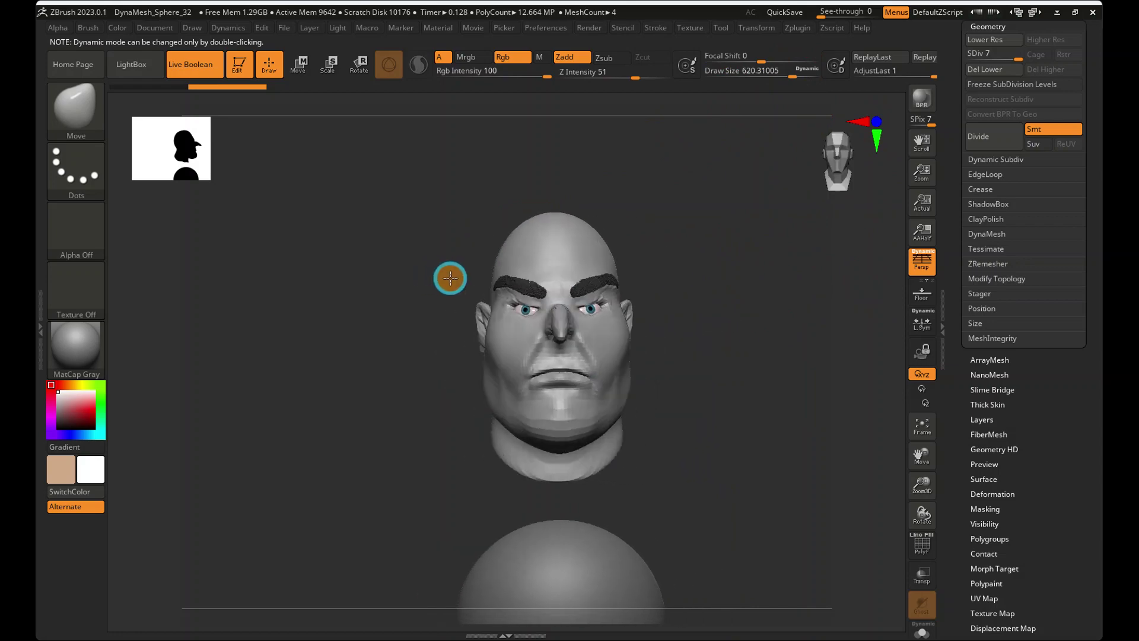
# Refine the chin and lower face with the Standard brush at a draw size of about 83.5, using a lower subdivision level before returning to level 7.
pyautogui.click(69, 125)
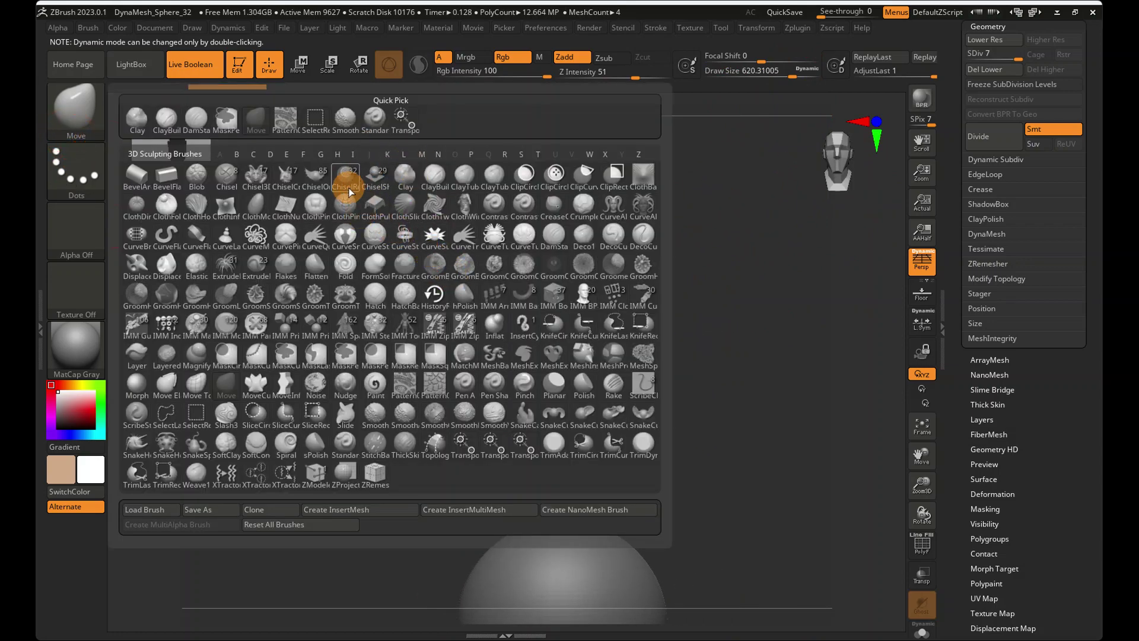
pyautogui.click(374, 117)
pyautogui.moveTo(758, 76); pyautogui.dragTo(734, 73)
pyautogui.moveTo(577, 313)
pyautogui.keyDown('ctrl'); pyautogui.mouseDown(button='right')
pyautogui.moveTo(695, 400)
pyautogui.moveTo(781, 333)
pyautogui.moveTo(750, 491)
pyautogui.mouseUp(button='right'); pyautogui.keyUp('ctrl')
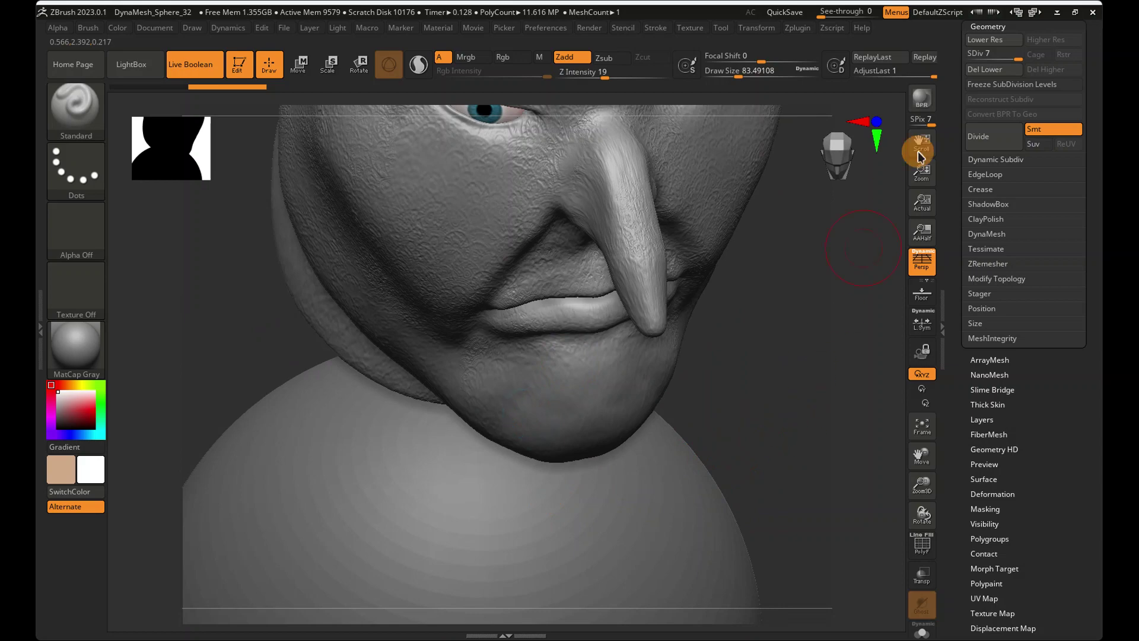
pyautogui.click(1010, 51)
pyautogui.moveTo(565, 418); pyautogui.dragTo(559, 395, button='right')
pyautogui.moveTo(1002, 57); pyautogui.dragTo(1018, 55)
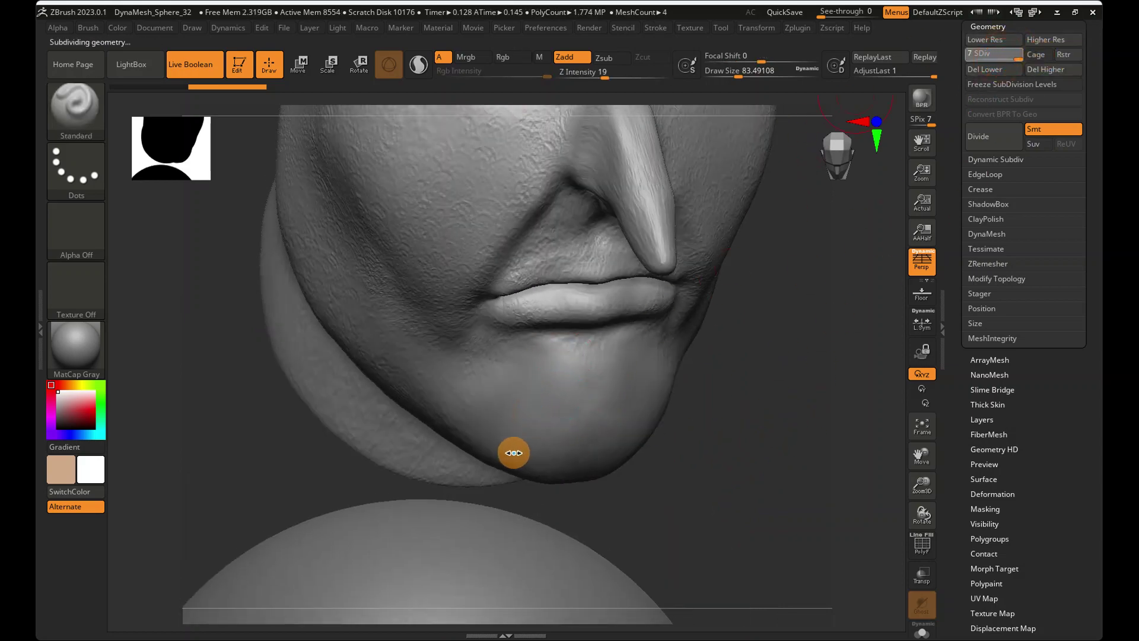
pyautogui.moveTo(505, 357)
pyautogui.mouseDown(button='right')
pyautogui.moveTo(600, 467)
pyautogui.moveTo(516, 498)
pyautogui.moveTo(577, 518)
pyautogui.mouseUp(button='right')
# Add skin texture to the chin with the Pattern01 brush at a draw size of about 83.5 and soften it with the Smooth brush.
pyautogui.click(64, 92)
pyautogui.click(294, 123)
pyautogui.moveTo(496, 366)
pyautogui.mouseDown()
pyautogui.moveTo(547, 396)
pyautogui.moveTo(571, 448)
pyautogui.moveTo(563, 396)
pyautogui.moveTo(518, 354)
pyautogui.mouseUp()
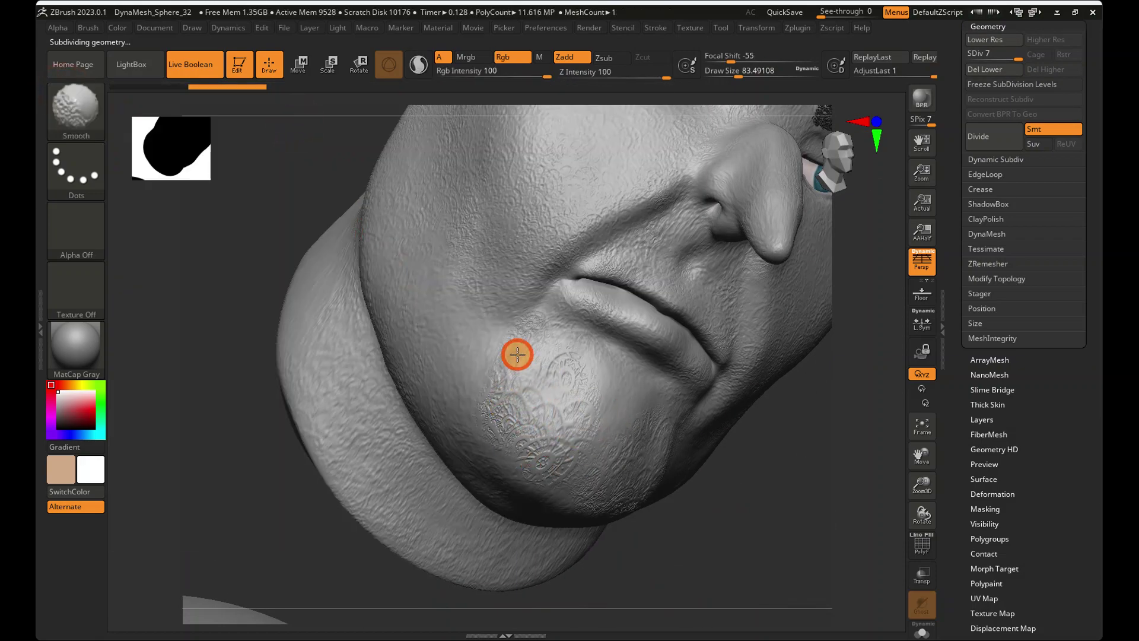
pyautogui.moveTo(510, 397)
pyautogui.mouseDown(button='right')
pyautogui.moveTo(509, 469)
pyautogui.moveTo(566, 394)
pyautogui.mouseUp(button='right')
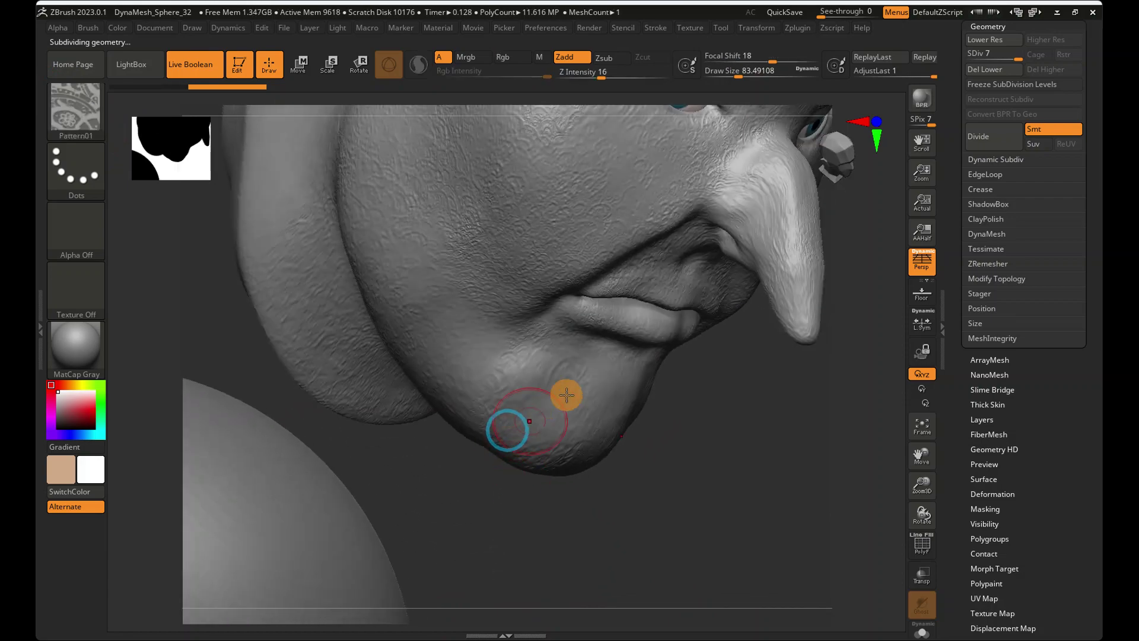
# Add finer Pattern01 texture to the chin at draw sizes of about 17 and 36.9, and smooth it lightly.
pyautogui.moveTo(738, 76); pyautogui.dragTo(720, 76)
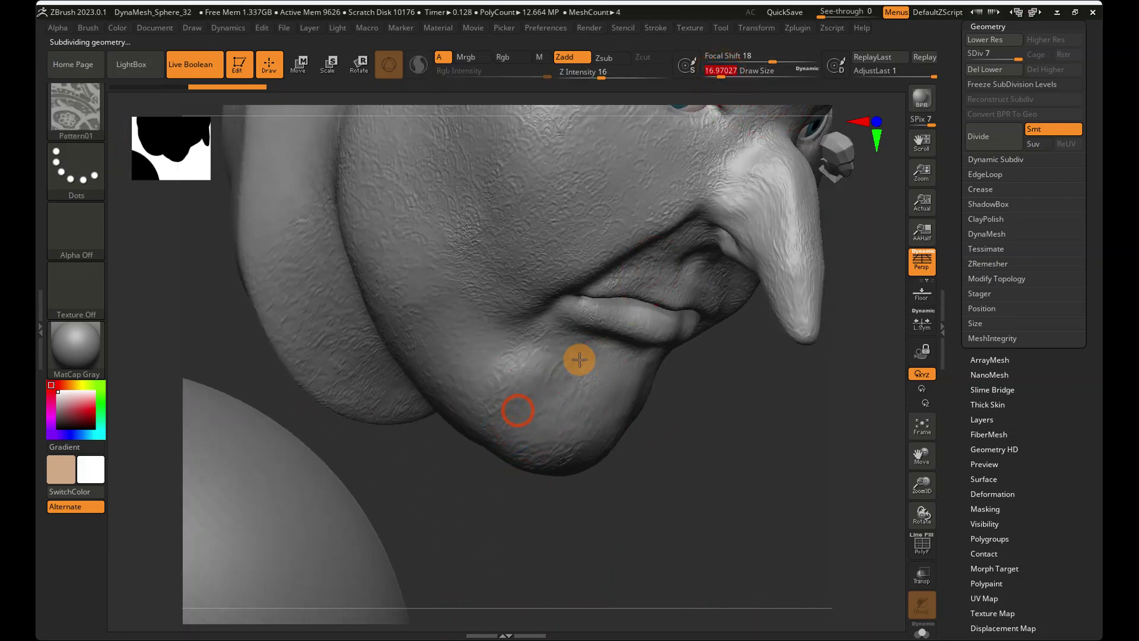
pyautogui.moveTo(730, 76); pyautogui.dragTo(727, 76)
pyautogui.press('shift')
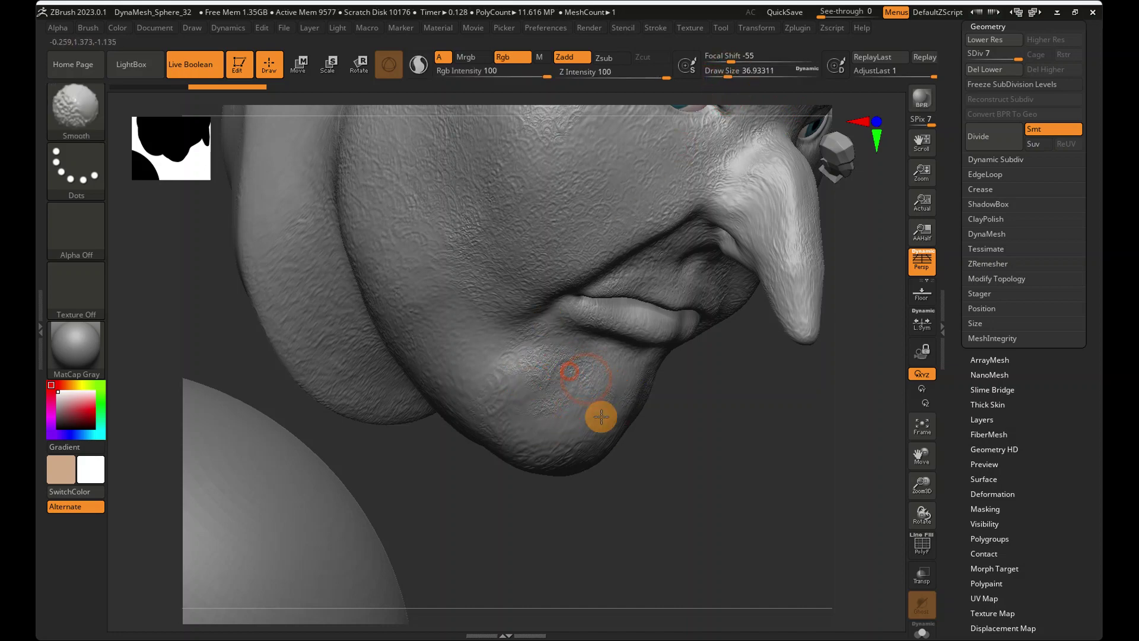
# Add skin texture to the side of the neck below the ear with the Pattern01 brush at Z intensity 16.
pyautogui.keyDown('ctrl'); pyautogui.moveTo(682, 376); pyautogui.dragTo(836, 147, button='right'); pyautogui.keyUp('ctrl')
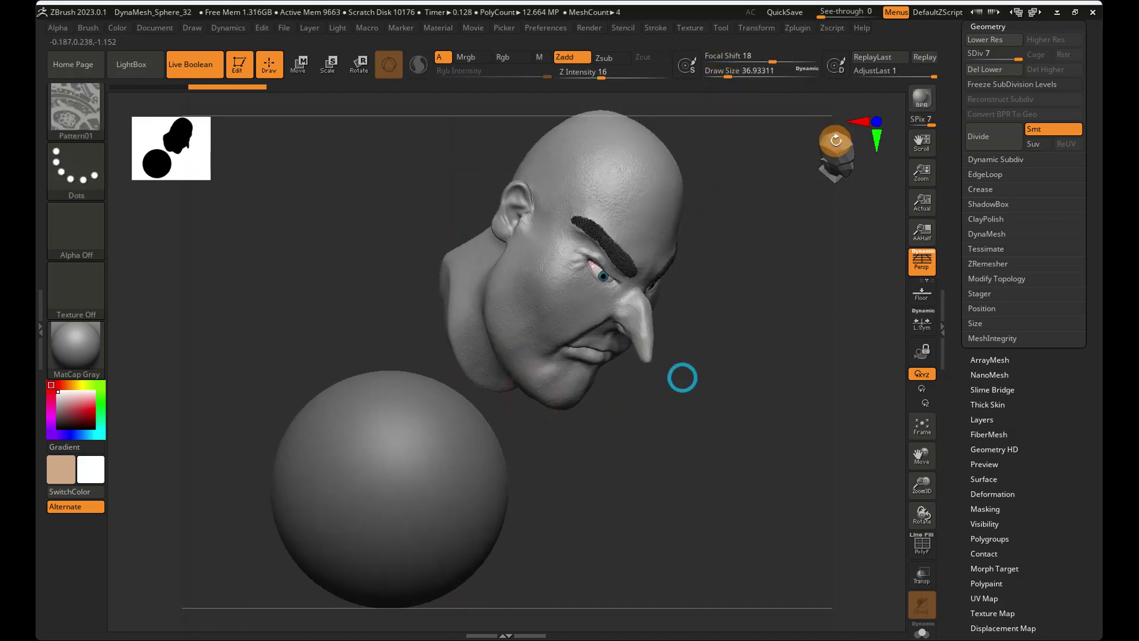
pyautogui.click(836, 145)
pyautogui.click(822, 130)
pyautogui.moveTo(590, 379)
pyautogui.keyDown('ctrl'); pyautogui.mouseDown(button='right')
pyautogui.moveTo(801, 439)
pyautogui.moveTo(746, 439)
pyautogui.moveTo(657, 415)
pyautogui.mouseUp(button='right'); pyautogui.keyUp('ctrl')
pyautogui.moveTo(660, 358); pyautogui.dragTo(396, 431, button='right')
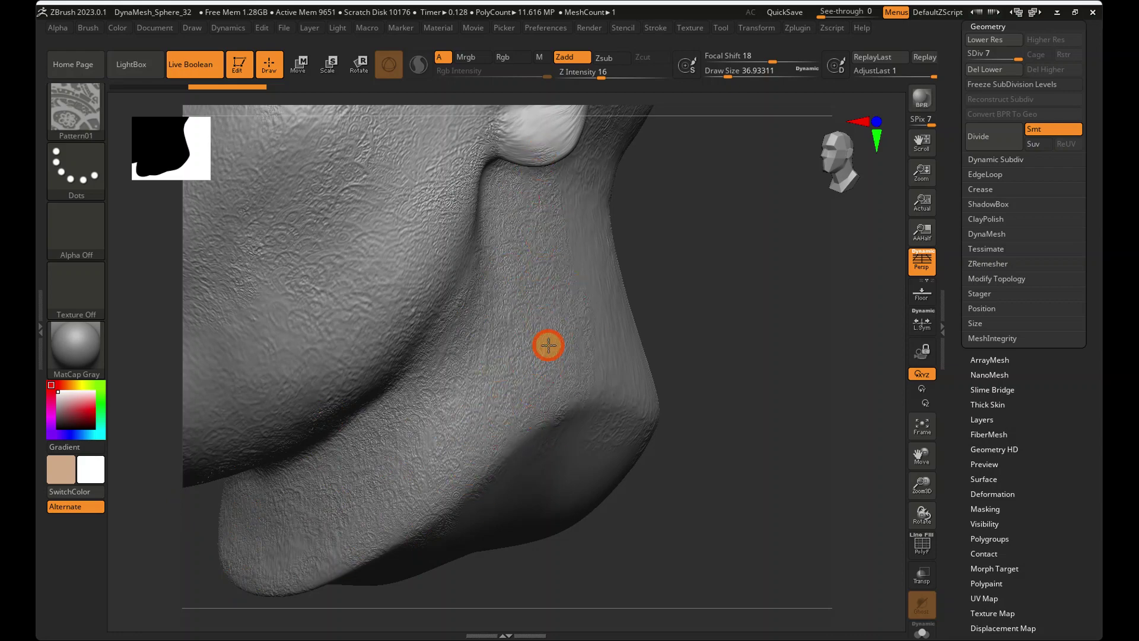
pyautogui.moveTo(596, 318); pyautogui.dragTo(516, 315, button='right')
pyautogui.click(523, 203)
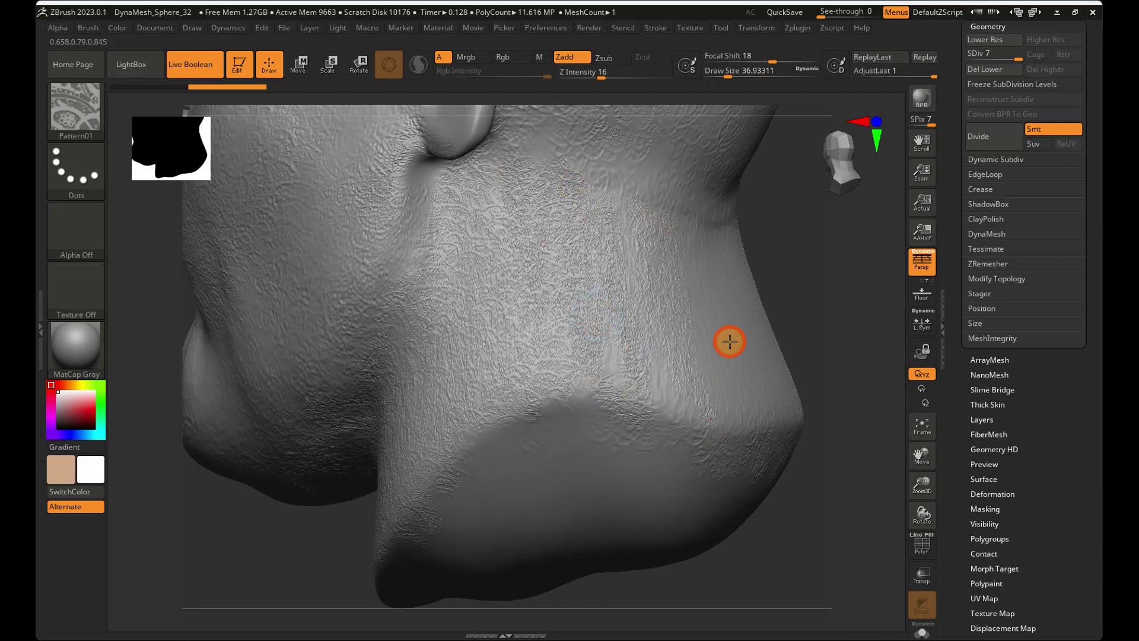
# Extend the Pattern01 skin texture around the back of the neck at a draw size of about 36.9.
pyautogui.moveTo(765, 389)
pyautogui.mouseDown(button='right')
pyautogui.moveTo(666, 302)
pyautogui.moveTo(620, 308)
pyautogui.mouseUp(button='right')
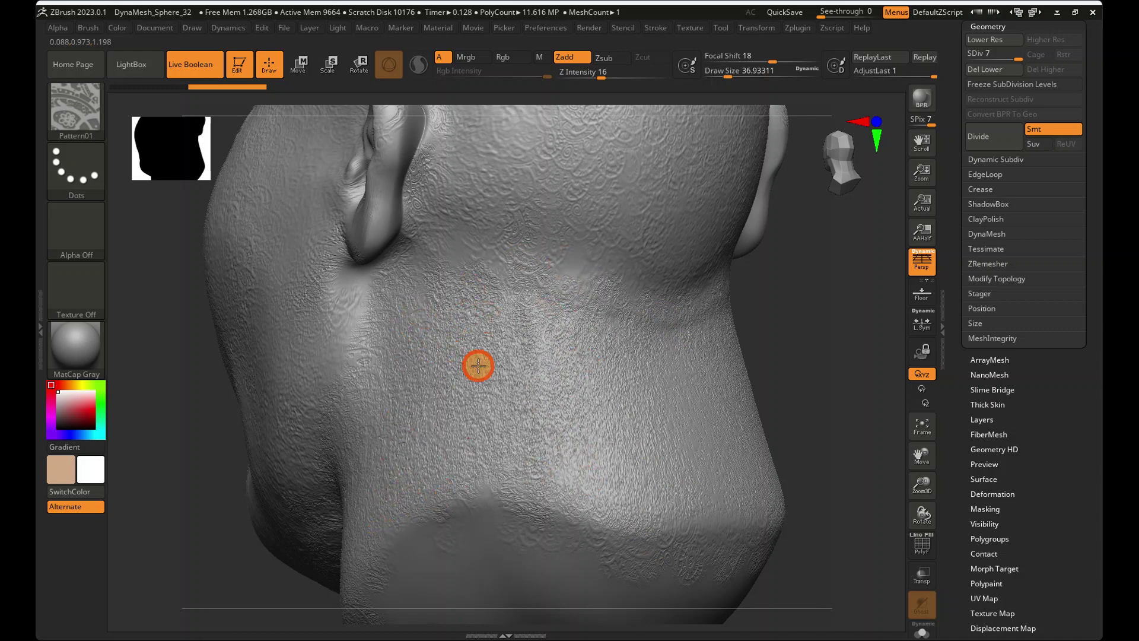
pyautogui.moveTo(451, 340)
pyautogui.keyDown('ctrl'); pyautogui.mouseDown(button='right')
pyautogui.moveTo(246, 427)
pyautogui.moveTo(306, 455)
pyautogui.mouseUp(button='right'); pyautogui.keyUp('ctrl')
pyautogui.moveTo(306, 455); pyautogui.dragTo(363, 444, button='right')
pyautogui.moveTo(258, 409); pyautogui.dragTo(247, 416)
pyautogui.moveTo(247, 417); pyautogui.dragTo(358, 360, button='right')
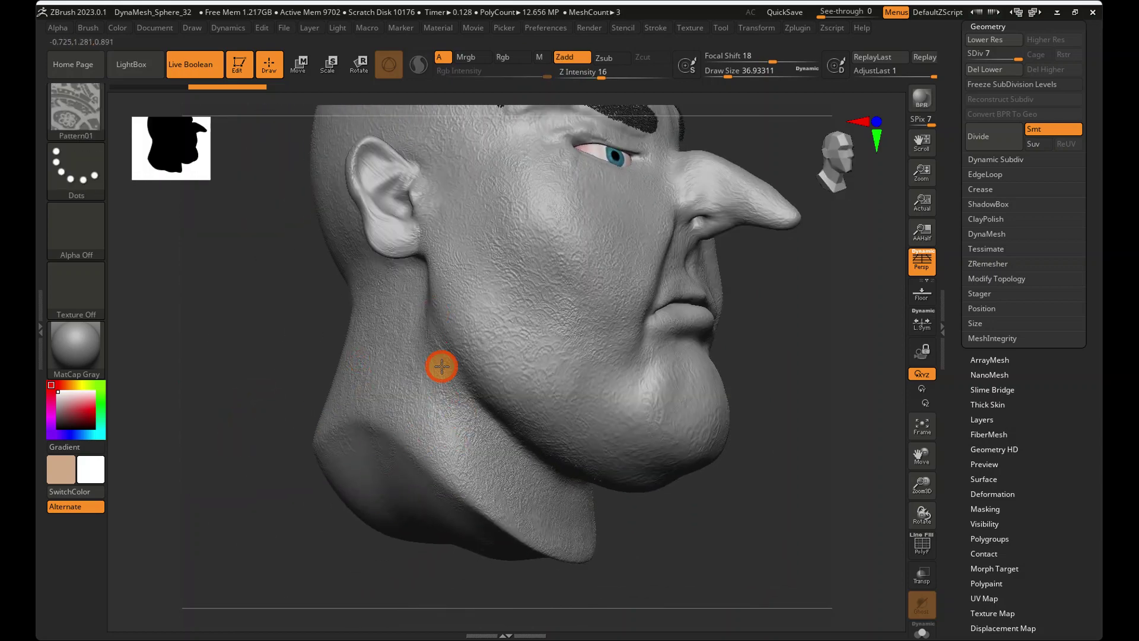
pyautogui.moveTo(439, 357)
pyautogui.mouseDown(button='right')
pyautogui.moveTo(469, 409)
pyautogui.moveTo(356, 361)
pyautogui.moveTo(410, 369)
pyautogui.mouseUp(button='right')
# Smooth the skin texture on the neck and jaw with the Smooth brush at a draw size of about 364.8.
pyautogui.click(729, 73)
pyautogui.keyDown('shift'); pyautogui.click(315, 357); pyautogui.keyUp('shift')
pyautogui.keyDown('shift'); pyautogui.moveTo(282, 356); pyautogui.dragTo(276, 363); pyautogui.keyUp('shift')
pyautogui.keyDown('shift'); pyautogui.moveTo(276, 363); pyautogui.dragTo(552, 374, button='right'); pyautogui.keyUp('shift')
pyautogui.moveTo(489, 392)
pyautogui.mouseDown(button='right')
pyautogui.moveTo(444, 379)
pyautogui.moveTo(535, 360)
pyautogui.moveTo(766, 442)
pyautogui.mouseUp(button='right')
pyautogui.moveTo(766, 443)
pyautogui.keyDown('shift'); pyautogui.mouseDown()
pyautogui.moveTo(729, 428)
pyautogui.moveTo(597, 441)
pyautogui.mouseUp(); pyautogui.keyUp('shift')
pyautogui.keyDown('ctrl'); pyautogui.moveTo(777, 426); pyautogui.dragTo(623, 440, button='right'); pyautogui.keyUp('ctrl')
pyautogui.keyDown('alt'); pyautogui.moveTo(806, 415); pyautogui.dragTo(605, 429, button='right'); pyautogui.keyUp('alt')
pyautogui.moveTo(608, 429)
pyautogui.keyDown('ctrl'); pyautogui.mouseDown(button='right')
pyautogui.moveTo(773, 427)
pyautogui.moveTo(674, 460)
pyautogui.mouseUp(button='right'); pyautogui.keyUp('ctrl')
pyautogui.moveTo(623, 336)
pyautogui.keyDown('shift'); pyautogui.mouseDown()
pyautogui.moveTo(657, 290)
pyautogui.moveTo(636, 266)
pyautogui.mouseUp(); pyautogui.keyUp('shift')
pyautogui.keyDown('shift'); pyautogui.moveTo(629, 261); pyautogui.dragTo(558, 249); pyautogui.keyUp('shift')
pyautogui.moveTo(394, 328); pyautogui.dragTo(458, 316, button='right')
# Examine the textured head and neck from several angles, including the full front view.
pyautogui.keyDown('shift'); pyautogui.moveTo(308, 320); pyautogui.dragTo(519, 291, button='right'); pyautogui.keyUp('shift')
pyautogui.keyDown('alt'); pyautogui.moveTo(520, 291); pyautogui.dragTo(791, 412, button='right'); pyautogui.keyUp('alt')
pyautogui.keyDown('alt'); pyautogui.moveTo(791, 412); pyautogui.dragTo(523, 292, button='right'); pyautogui.keyUp('alt')
pyautogui.keyDown('ctrl'); pyautogui.moveTo(508, 361); pyautogui.dragTo(496, 333, button='right'); pyautogui.keyUp('ctrl')
pyautogui.keyDown('alt'); pyautogui.moveTo(496, 333); pyautogui.dragTo(824, 465, button='right'); pyautogui.keyUp('alt')
pyautogui.keyDown('ctrl'); pyautogui.moveTo(819, 417); pyautogui.dragTo(443, 122, button='right'); pyautogui.keyUp('ctrl')
pyautogui.keyDown('alt'); pyautogui.moveTo(564, 280); pyautogui.dragTo(524, 229, button='right'); pyautogui.keyUp('alt')
pyautogui.moveTo(684, 195); pyautogui.dragTo(491, 135, button='right')
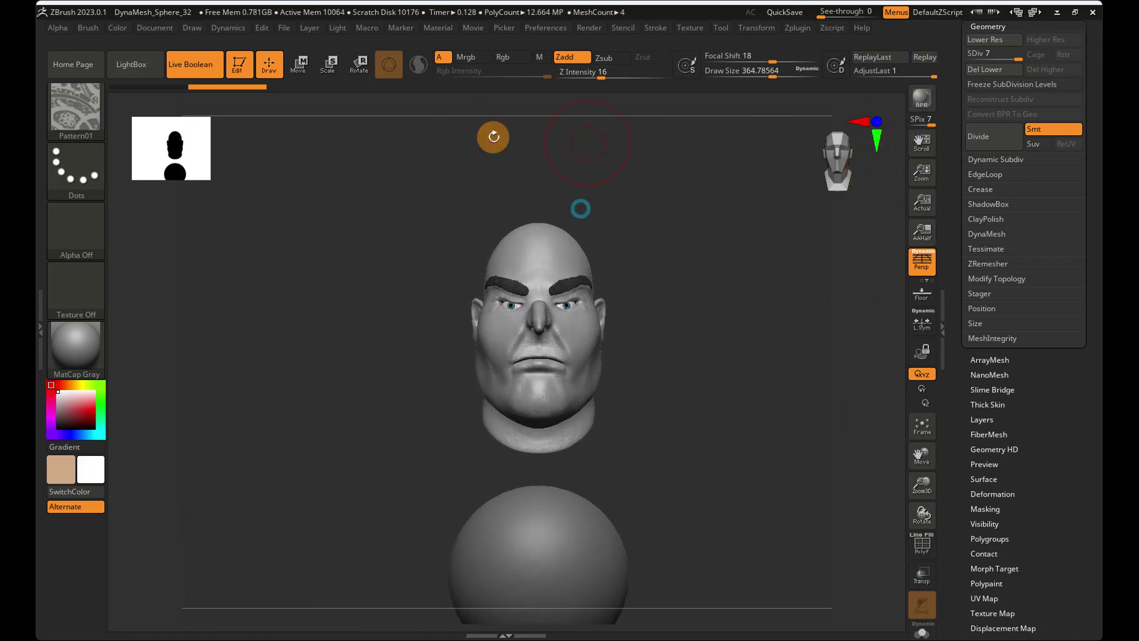
# Reshape the nose with the Move brush at a draw size of about 127.8, checking it in profile.
pyautogui.click(89, 121)
pyautogui.click(283, 120)
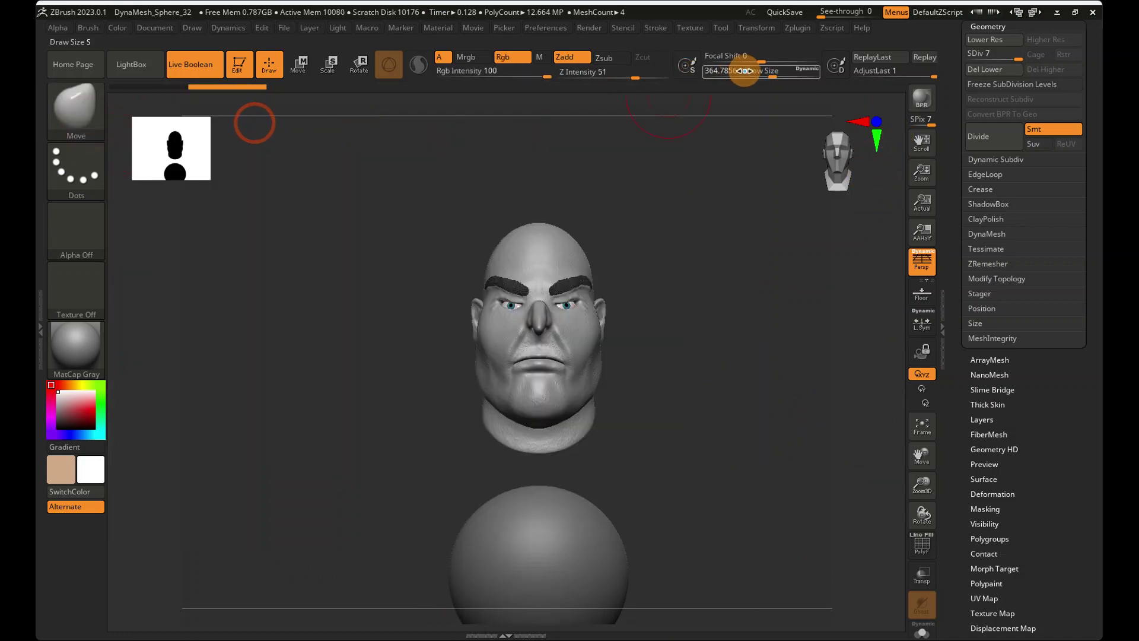
pyautogui.moveTo(599, 271); pyautogui.dragTo(549, 311, button='right')
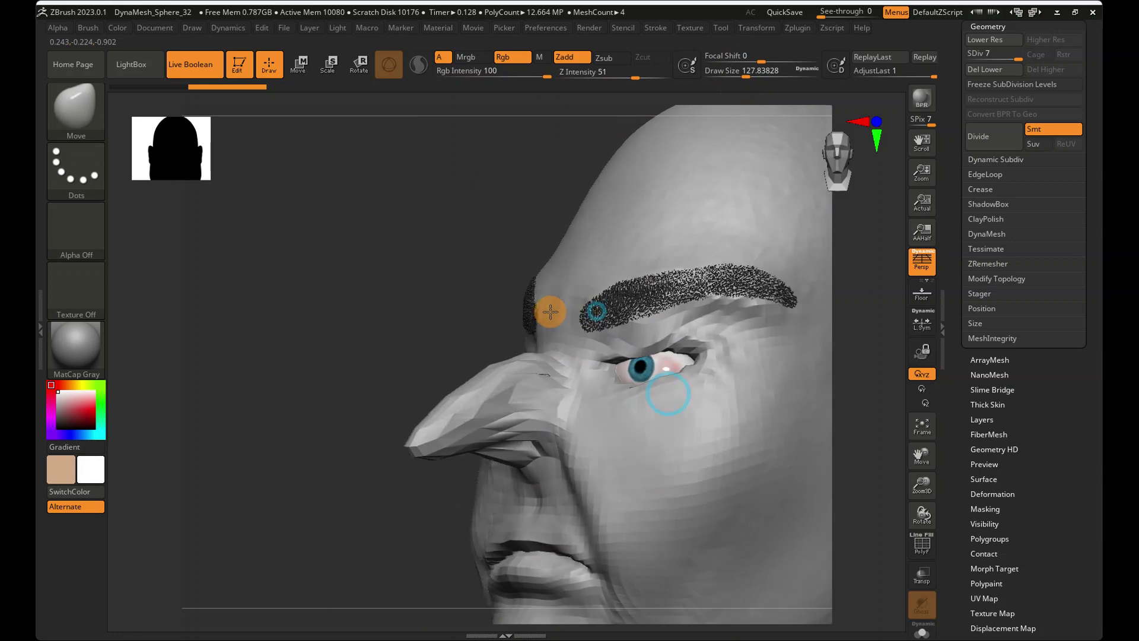
pyautogui.moveTo(536, 363); pyautogui.dragTo(458, 386, button='right')
pyautogui.keyDown('ctrl'); pyautogui.moveTo(458, 386); pyautogui.dragTo(706, 456, button='right'); pyautogui.keyUp('ctrl')
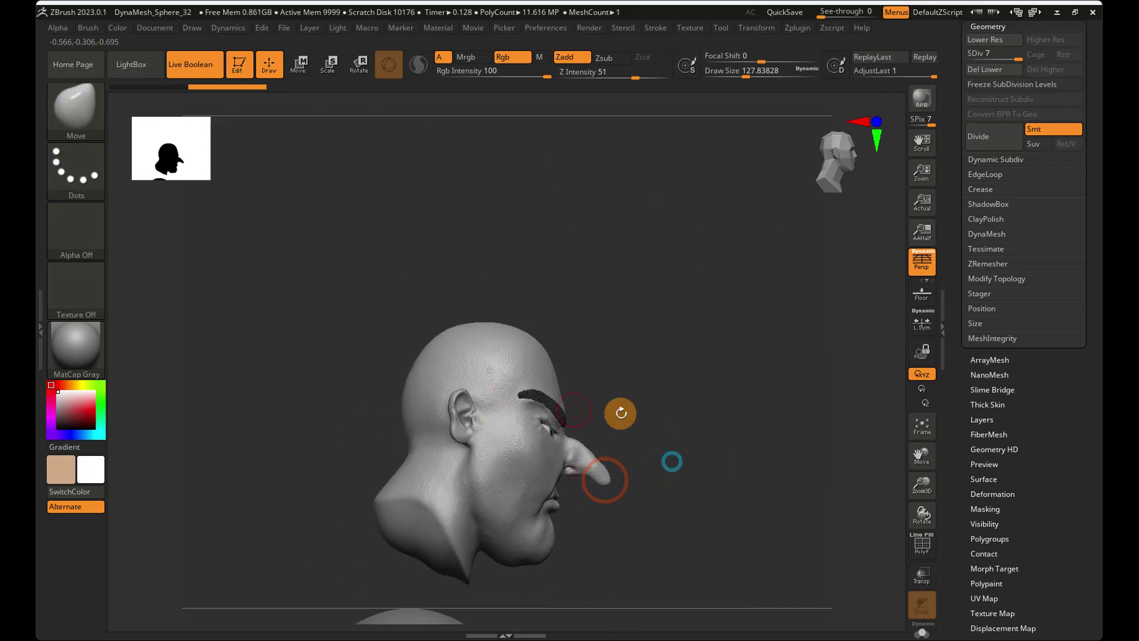
pyautogui.moveTo(617, 409); pyautogui.dragTo(803, 194, button='right')
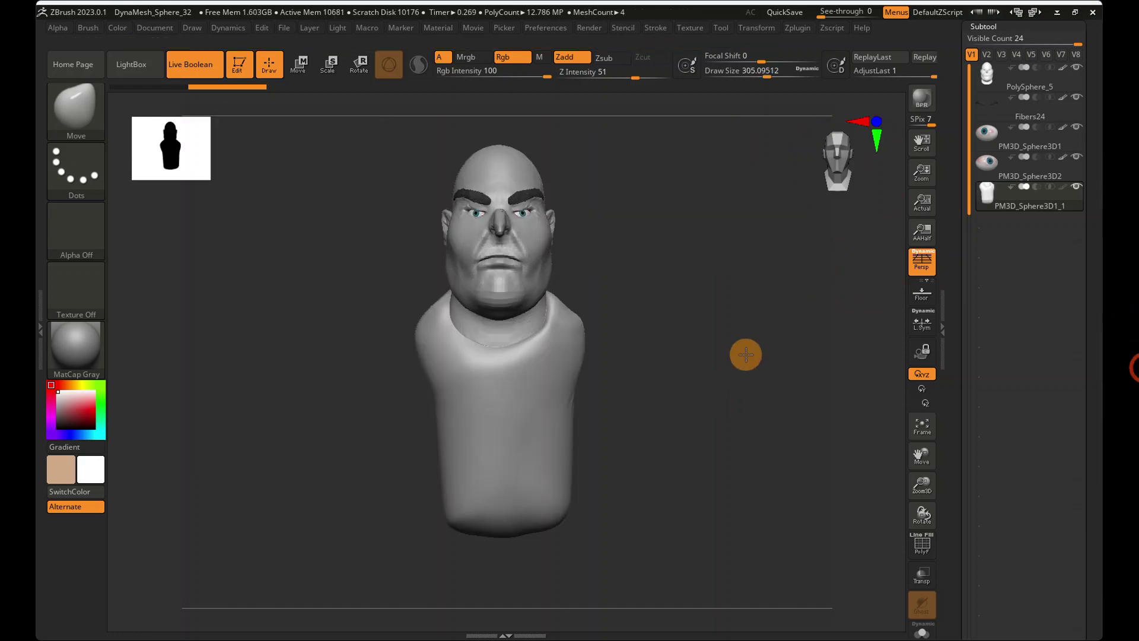
# Reshape the torso's profile with the Move brush at a draw size of 1000.
pyautogui.click(766, 77)
pyautogui.moveTo(608, 408)
pyautogui.mouseDown()
pyautogui.moveTo(443, 461)
pyautogui.moveTo(613, 344)
pyautogui.mouseUp()
pyautogui.click(768, 71)
pyautogui.moveTo(426, 481); pyautogui.dragTo(419, 480)
pyautogui.moveTo(419, 481); pyautogui.dragTo(383, 479, button='right')
pyautogui.moveTo(406, 461); pyautogui.dragTo(396, 460)
pyautogui.moveTo(468, 536)
pyautogui.mouseDown()
pyautogui.moveTo(434, 453)
pyautogui.moveTo(448, 486)
pyautogui.mouseUp()
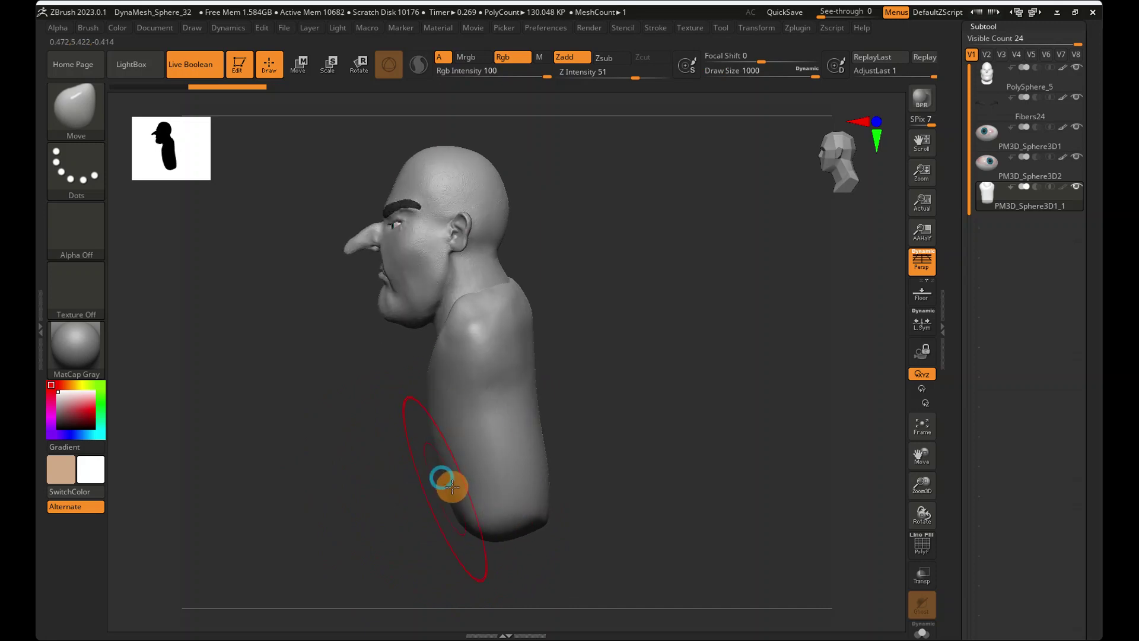
pyautogui.moveTo(441, 485); pyautogui.dragTo(419, 485, button='right')
pyautogui.moveTo(424, 484)
pyautogui.mouseDown()
pyautogui.moveTo(407, 473)
pyautogui.moveTo(539, 439)
pyautogui.moveTo(561, 414)
pyautogui.moveTo(552, 379)
pyautogui.moveTo(618, 381)
pyautogui.moveTo(834, 173)
pyautogui.moveTo(862, 168)
pyautogui.mouseUp()
pyautogui.click(862, 168)
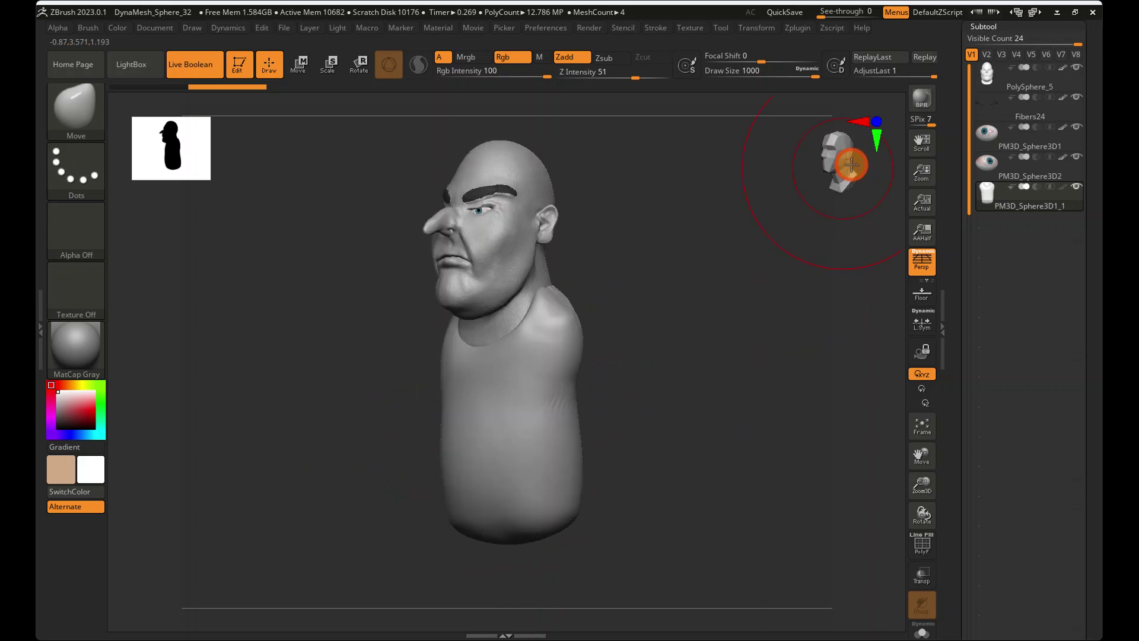
# Mask the leg areas on the underside of the torso at a draw size of about 256.5.
pyautogui.keyDown('ctrl'); pyautogui.moveTo(559, 382); pyautogui.dragTo(491, 301, button='right'); pyautogui.keyUp('ctrl')
pyautogui.keyDown('ctrl'); pyautogui.moveTo(613, 315); pyautogui.dragTo(659, 176, button='right'); pyautogui.keyUp('ctrl')
pyautogui.moveTo(635, 285); pyautogui.dragTo(628, 201, button='right')
pyautogui.click(774, 70)
pyautogui.moveTo(547, 277)
pyautogui.keyDown('ctrl'); pyautogui.mouseDown(button='right')
pyautogui.moveTo(538, 368)
pyautogui.moveTo(527, 326)
pyautogui.moveTo(531, 362)
pyautogui.mouseUp(button='right'); pyautogui.keyUp('ctrl')
pyautogui.click(765, 76)
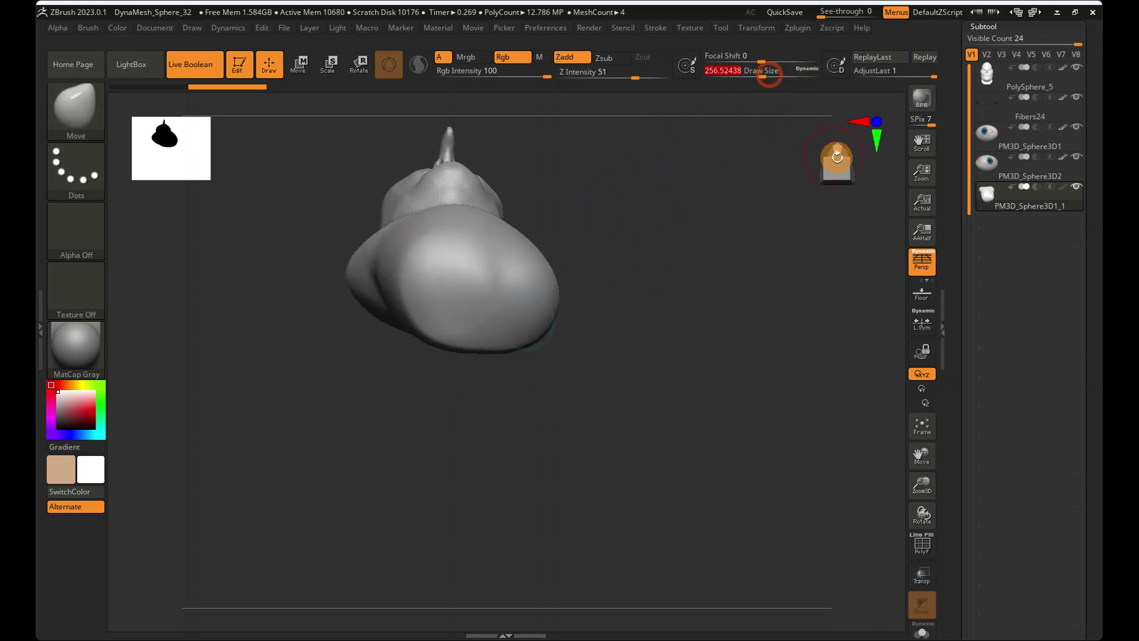
pyautogui.moveTo(835, 158)
pyautogui.mouseDown()
pyautogui.moveTo(769, 161)
pyautogui.moveTo(790, 138)
pyautogui.mouseUp()
pyautogui.click(837, 156)
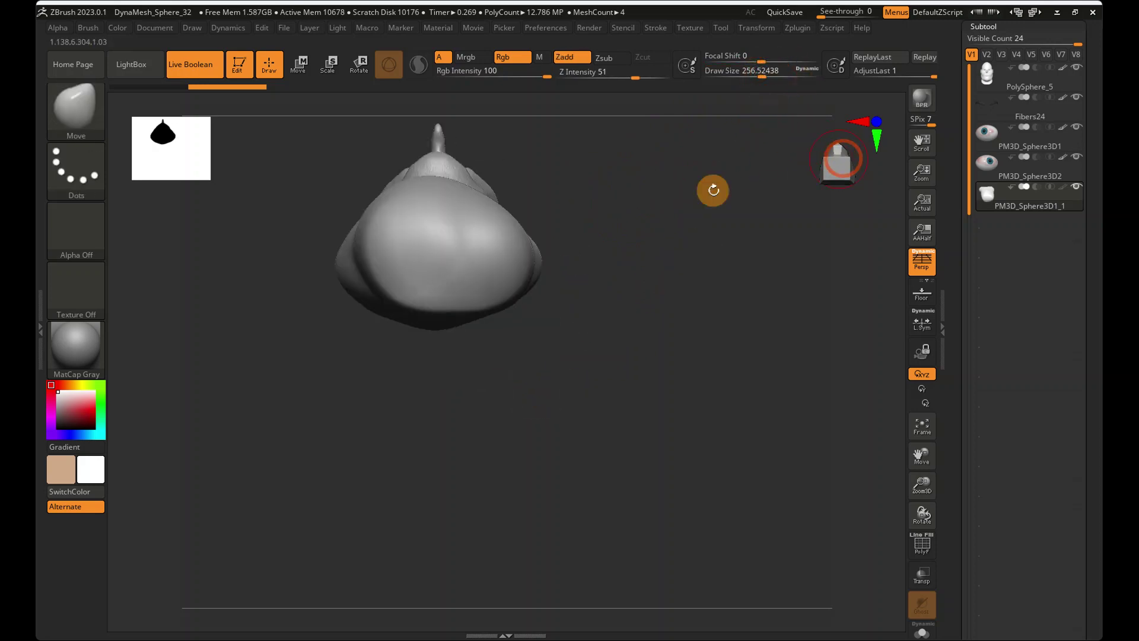
pyautogui.keyDown('ctrl'); pyautogui.click(386, 258); pyautogui.keyUp('ctrl')
pyautogui.keyDown('ctrl'); pyautogui.keyDown('alt'); pyautogui.moveTo(500, 243); pyautogui.dragTo(463, 233); pyautogui.keyUp('alt'); pyautogui.keyUp('ctrl')
# Form the legs below the torso and undo the last change.
pyautogui.moveTo(564, 295); pyautogui.dragTo(564, 350, button='right')
pyautogui.click(817, 177)
pyautogui.moveTo(811, 158); pyautogui.dragTo(817, 171)
pyautogui.keyDown('alt'); pyautogui.moveTo(465, 323); pyautogui.dragTo(540, 475, button='right'); pyautogui.keyUp('alt')
pyautogui.hotkey('ctrl', 'z')
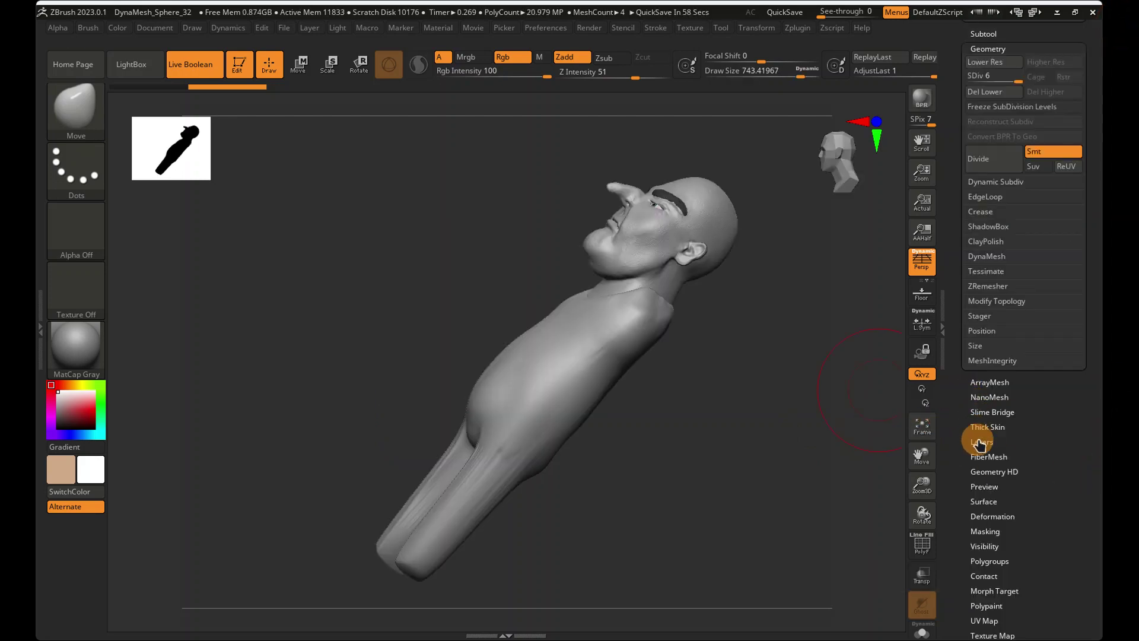
# Reshape the shoulders, chest and belly of the body with the Move brush at a draw size of about 743.4.
pyautogui.moveTo(697, 425); pyautogui.dragTo(766, 453)
pyautogui.click(827, 166)
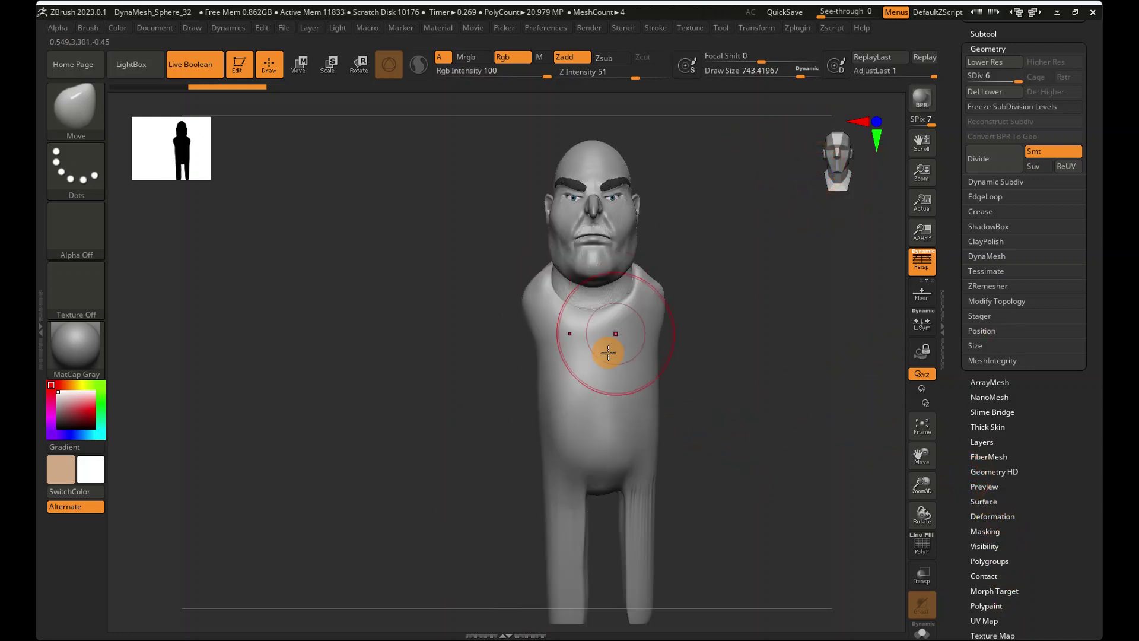
pyautogui.moveTo(532, 297)
pyautogui.mouseDown()
pyautogui.moveTo(497, 328)
pyautogui.moveTo(526, 308)
pyautogui.moveTo(587, 319)
pyautogui.moveTo(582, 387)
pyautogui.moveTo(562, 394)
pyautogui.moveTo(575, 395)
pyautogui.mouseUp()
pyautogui.moveTo(580, 443); pyautogui.dragTo(580, 443)
pyautogui.moveTo(578, 402); pyautogui.dragTo(562, 380)
pyautogui.moveTo(575, 433); pyautogui.dragTo(567, 395)
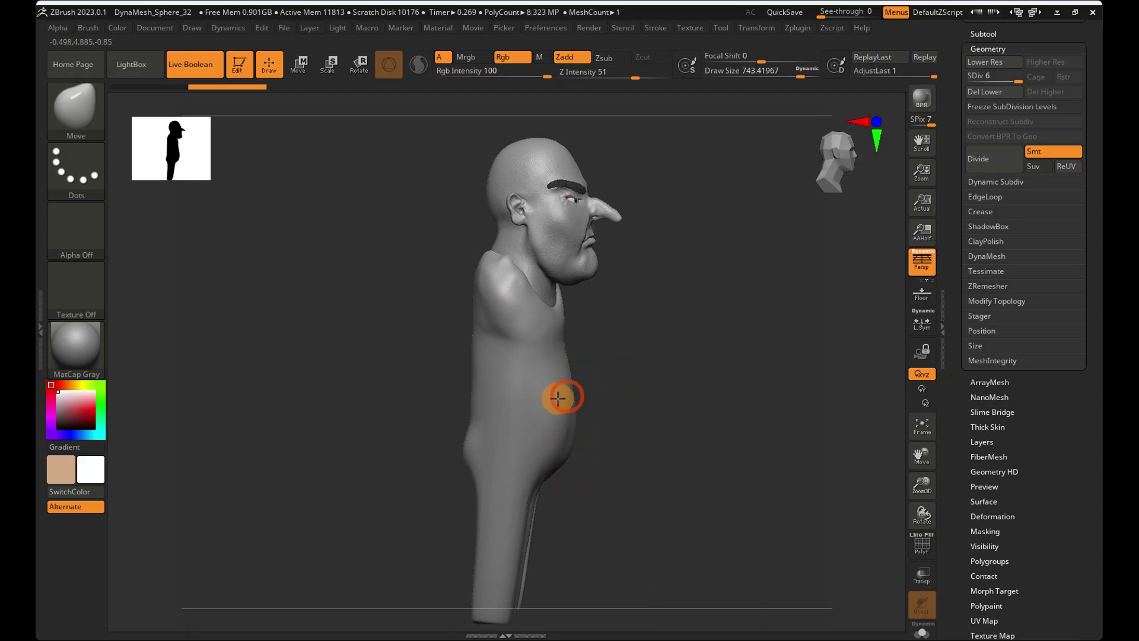
pyautogui.moveTo(564, 397); pyautogui.dragTo(809, 296, button='right')
pyautogui.click(1113, 25)
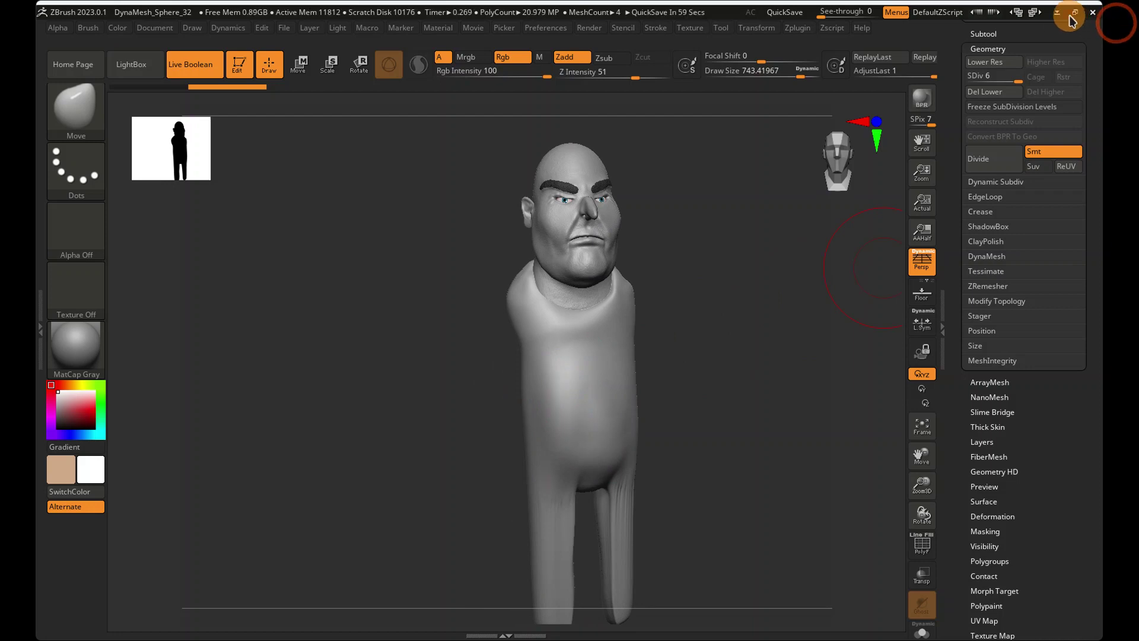
pyautogui.click(1070, 15)
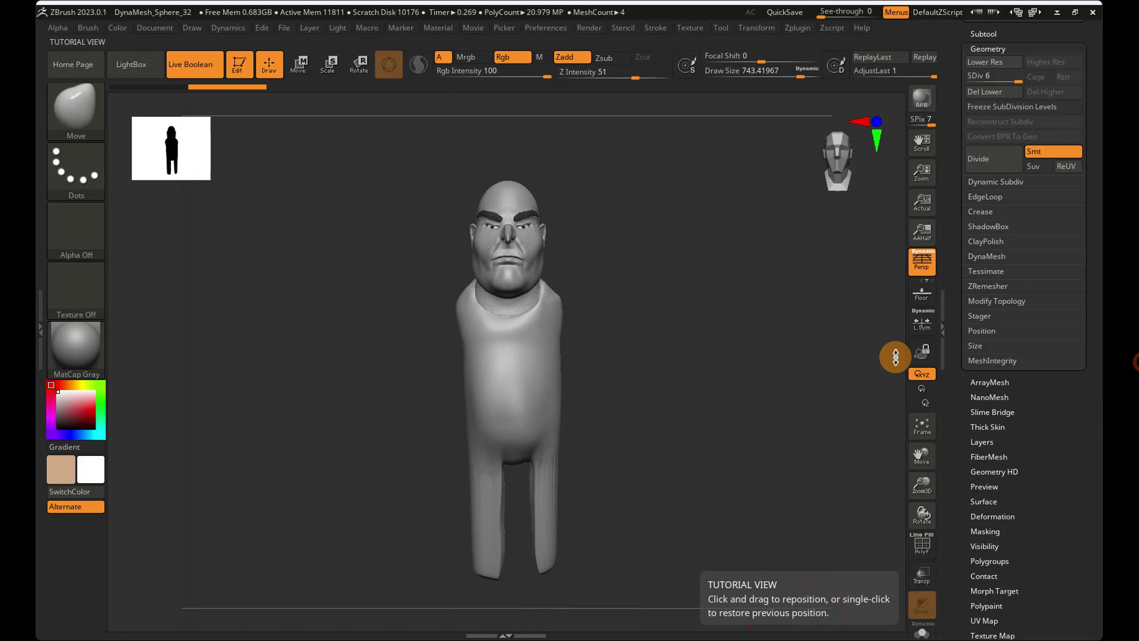
# Adjust the shape of the lower torso and legs with the Move brush at a draw size of about 943.4.
pyautogui.click(83, 116)
pyautogui.click(254, 122)
pyautogui.moveTo(781, 67); pyautogui.dragTo(810, 73)
pyautogui.moveTo(710, 356); pyautogui.dragTo(772, 357, button='right')
pyautogui.moveTo(497, 413)
pyautogui.mouseDown(button='right')
pyautogui.moveTo(486, 418)
pyautogui.moveTo(496, 409)
pyautogui.mouseUp(button='right')
pyautogui.moveTo(490, 383); pyautogui.dragTo(482, 582)
pyautogui.moveTo(482, 581); pyautogui.dragTo(409, 583, button='right')
pyautogui.moveTo(489, 518)
pyautogui.mouseDown()
pyautogui.moveTo(471, 522)
pyautogui.moveTo(471, 559)
pyautogui.moveTo(465, 505)
pyautogui.moveTo(454, 510)
pyautogui.mouseUp()
pyautogui.moveTo(460, 509); pyautogui.dragTo(412, 509, button='right')
# Smooth the hips and upper legs at subdivision level 4 with the Smooth brush at a draw size of about 943.4.
pyautogui.click(54, 104)
pyautogui.click(384, 119)
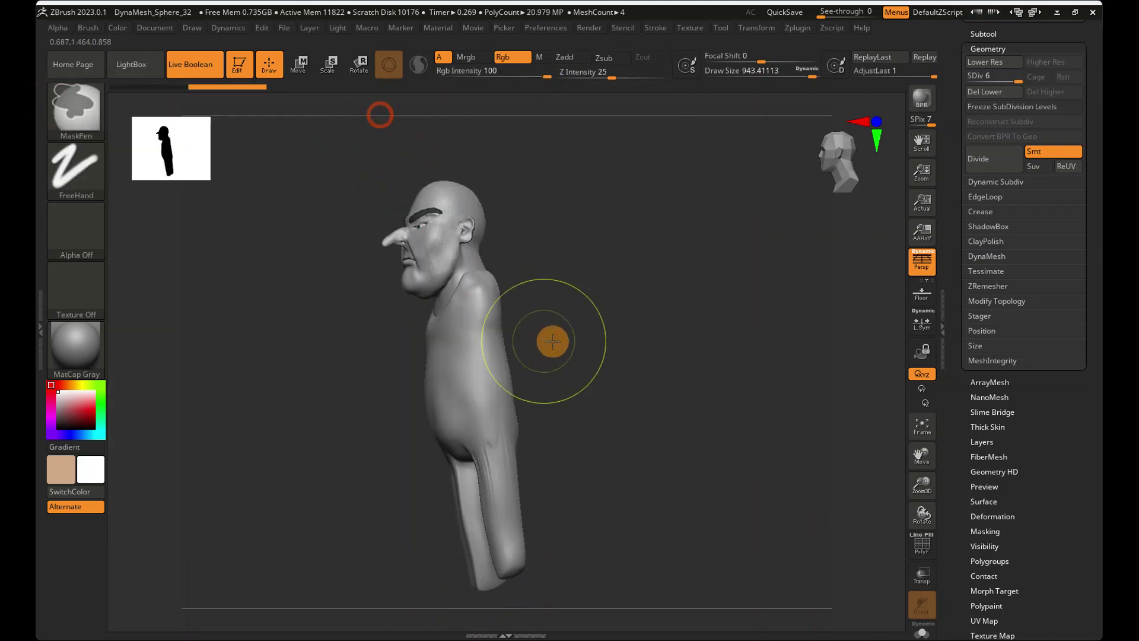
pyautogui.keyDown('ctrl'); pyautogui.moveTo(545, 341); pyautogui.dragTo(623, 367, button='right'); pyautogui.keyUp('ctrl')
pyautogui.moveTo(511, 382)
pyautogui.keyDown('shift'); pyautogui.mouseDown()
pyautogui.moveTo(551, 433)
pyautogui.moveTo(524, 468)
pyautogui.mouseUp(); pyautogui.keyUp('shift')
pyautogui.click(1007, 79)
pyautogui.keyDown('shift'); pyautogui.moveTo(521, 412); pyautogui.dragTo(517, 463); pyautogui.keyUp('shift')
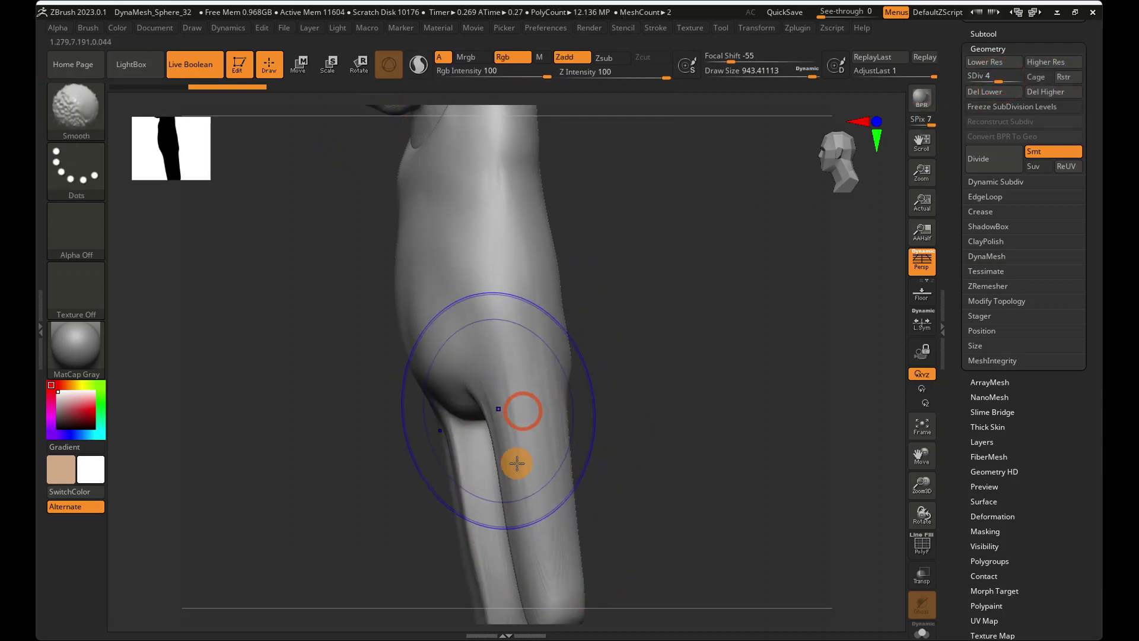
pyautogui.keyDown('shift'); pyautogui.moveTo(498, 409); pyautogui.dragTo(552, 407, button='right'); pyautogui.keyUp('shift')
pyautogui.keyDown('shift'); pyautogui.moveTo(532, 428); pyautogui.dragTo(496, 463); pyautogui.keyUp('shift')
pyautogui.keyDown('shift'); pyautogui.moveTo(422, 439); pyautogui.dragTo(430, 480); pyautogui.keyUp('shift')
pyautogui.moveTo(443, 440)
pyautogui.keyDown('shift'); pyautogui.mouseDown()
pyautogui.moveTo(435, 529)
pyautogui.moveTo(436, 505)
pyautogui.mouseUp(); pyautogui.keyUp('shift')
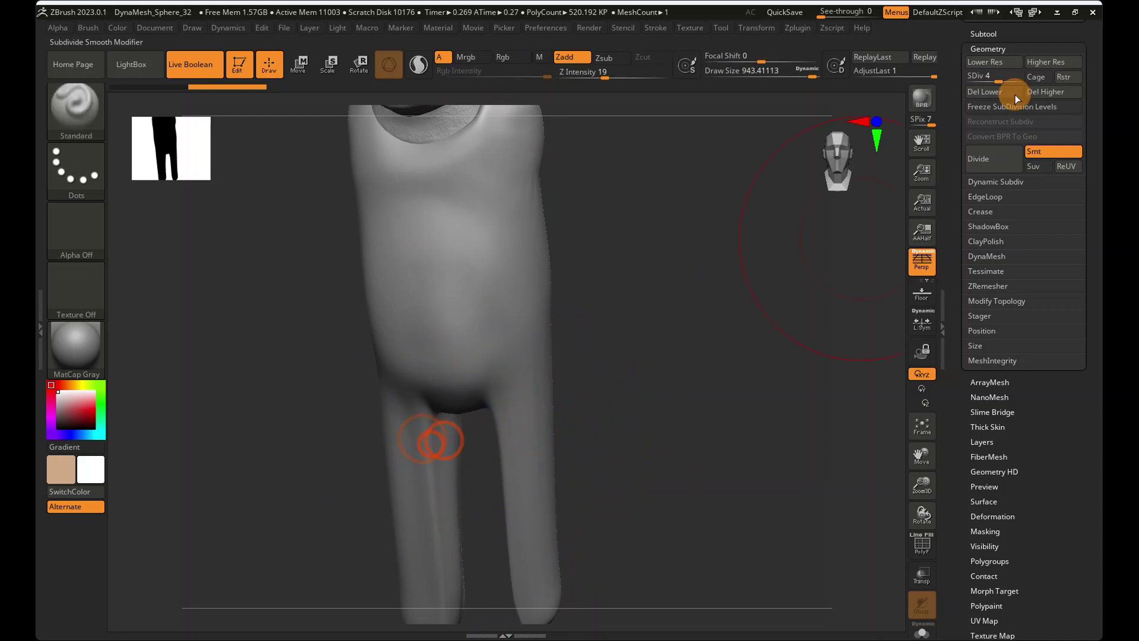
# Return the body mesh to subdivision level 6 and view the figure from the front.
pyautogui.click(1025, 79)
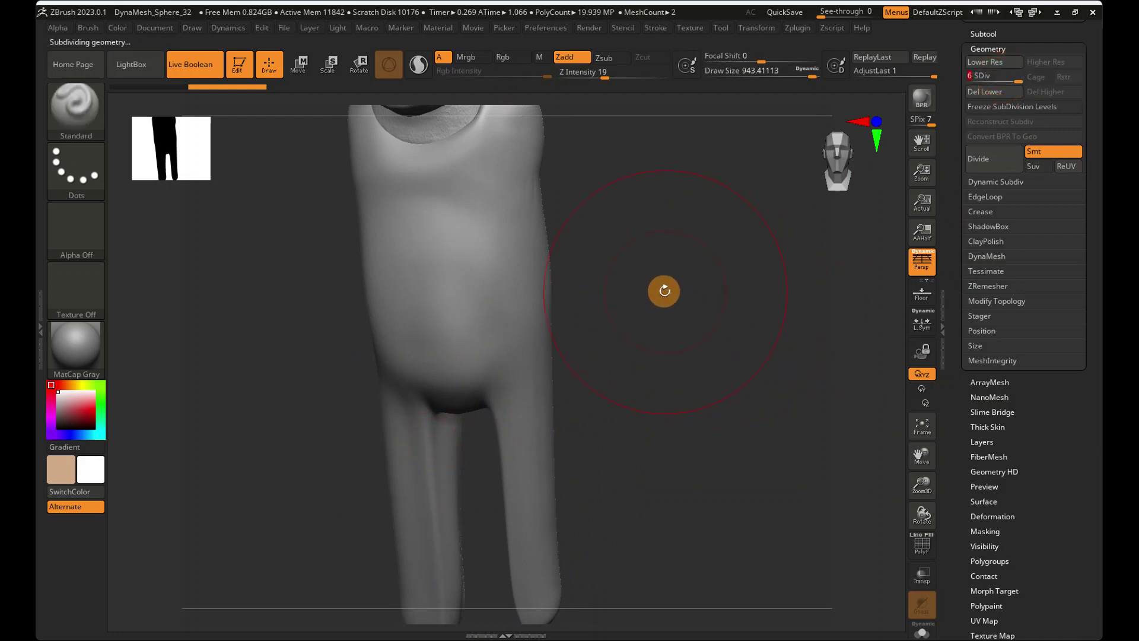
pyautogui.keyDown('ctrl'); pyautogui.moveTo(682, 290); pyautogui.dragTo(694, 262, button='right'); pyautogui.keyUp('ctrl')
pyautogui.keyDown('alt'); pyautogui.moveTo(679, 214); pyautogui.dragTo(682, 351, button='right'); pyautogui.keyUp('alt')
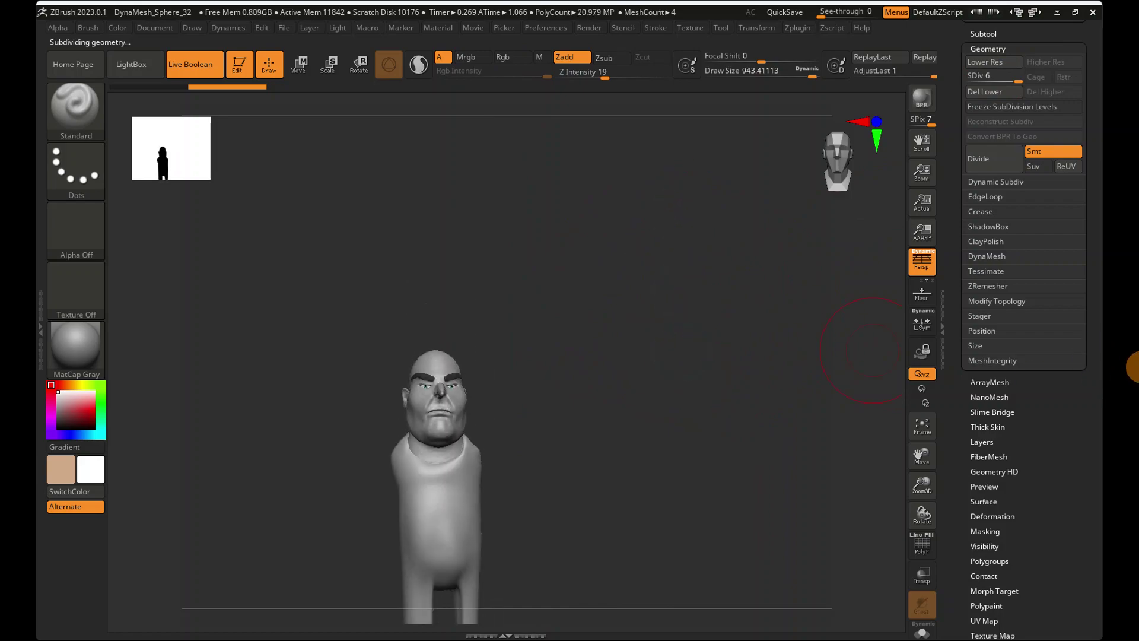